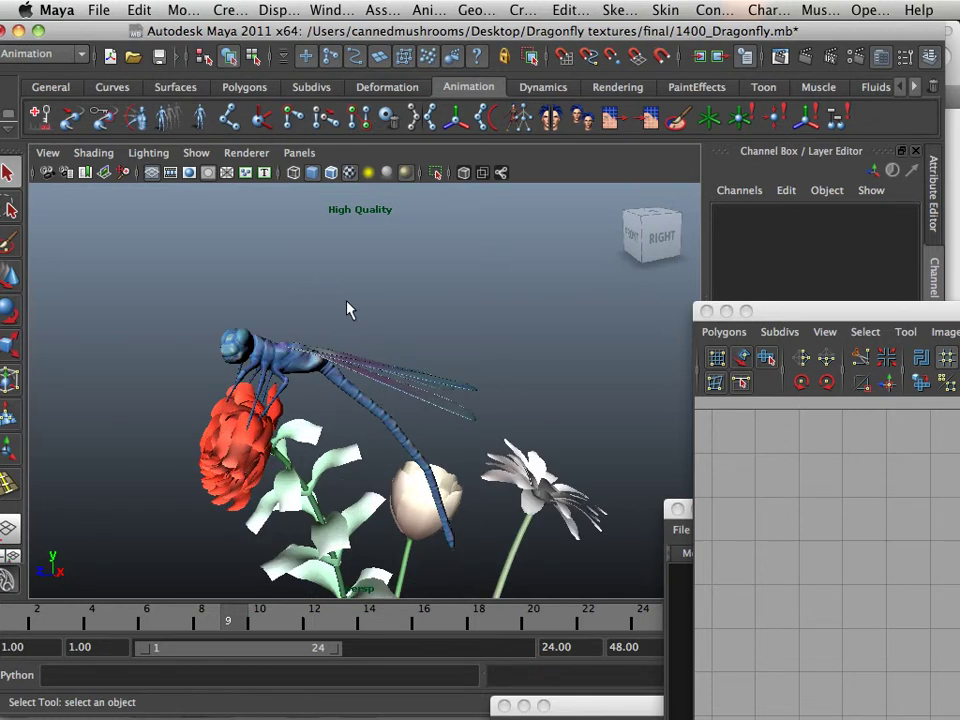
Frame the dragonfly on the red rose closer from front-right, then screenshot the viewport region.
mouse_move(354, 315)
alt+mouse_down()
mouse_move(317, 289)
mouse_move(347, 300)
alt+mouse_up()
alt+right_drag(347, 300, 380, 310)
alt+drag(380, 310, 418, 320)
alt+right_drag(418, 320, 433, 302)
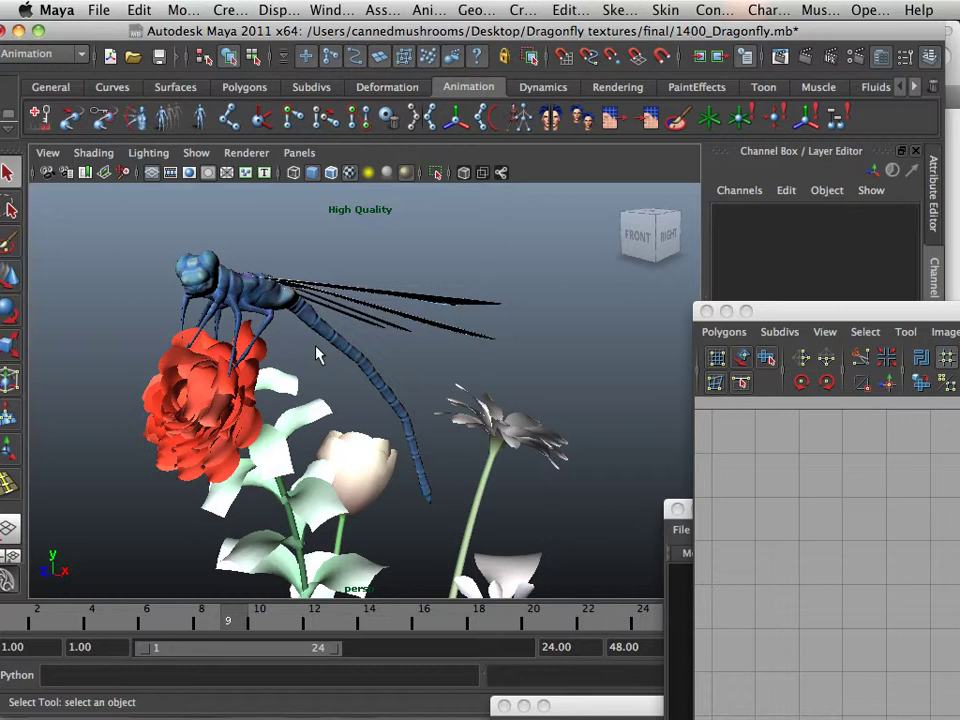
key(super+shift+4)
drag(128, 217, 592, 598)
click(93, 152)
click(140, 344)
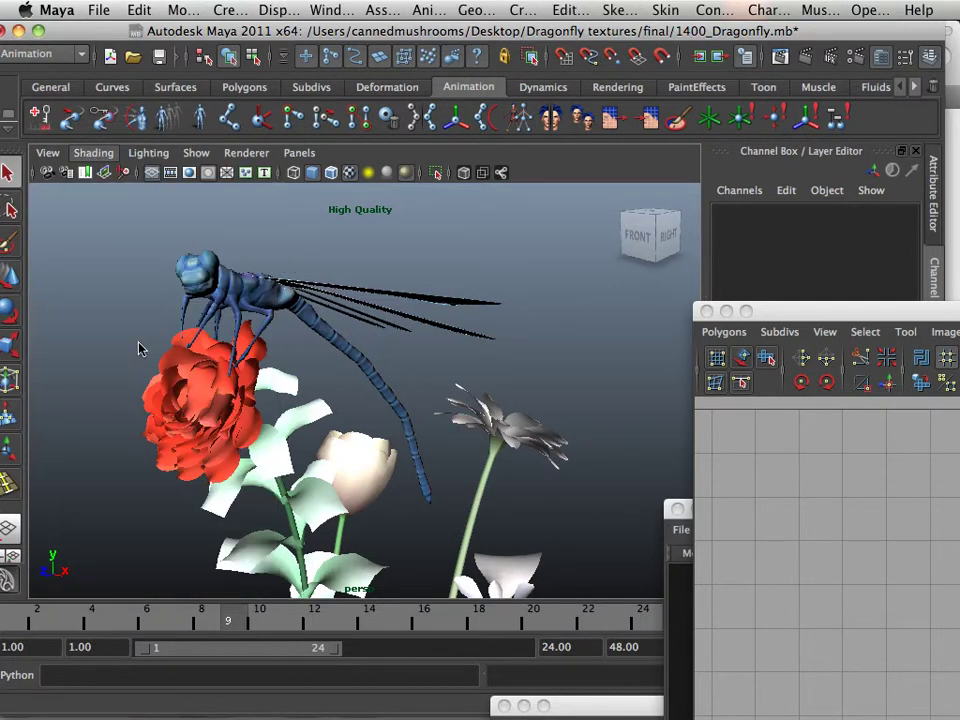
click(101, 152)
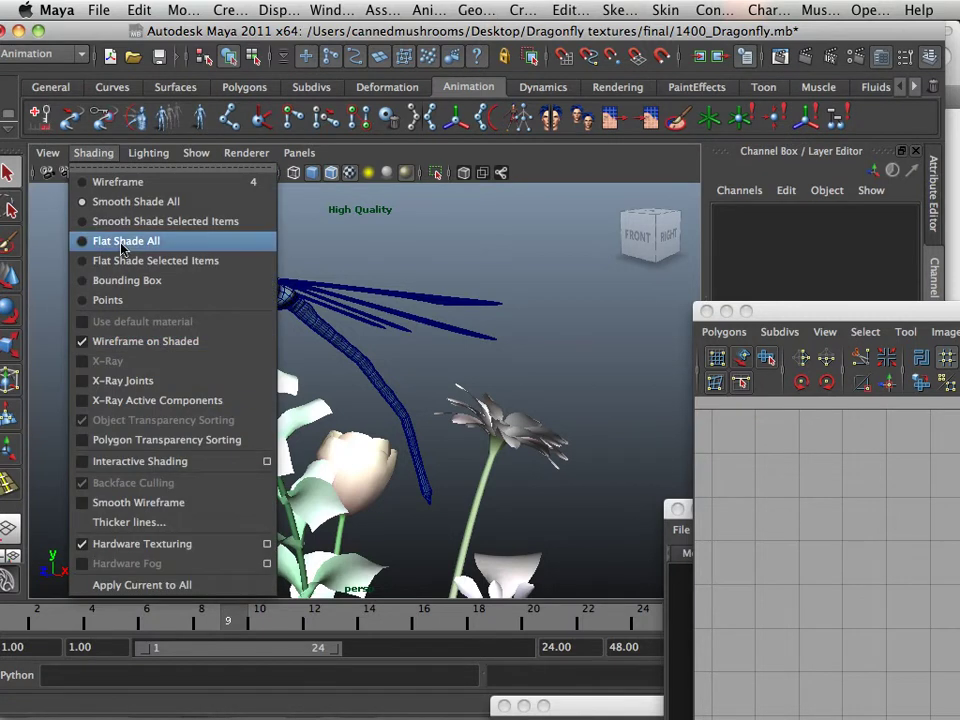
click(141, 341)
click(281, 306)
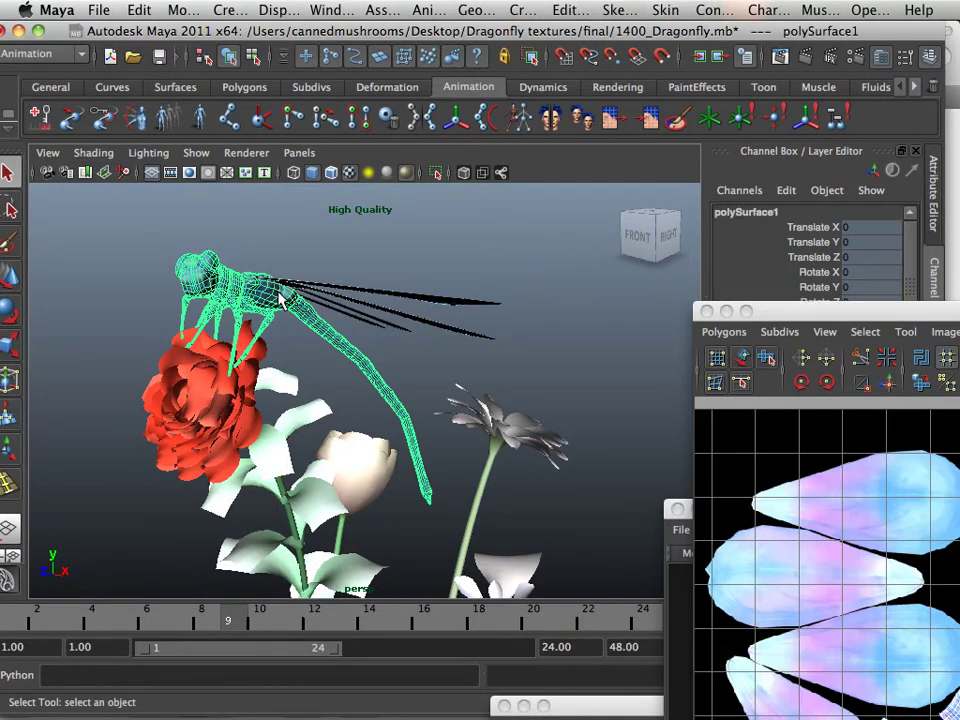
click(283, 300)
click(273, 291)
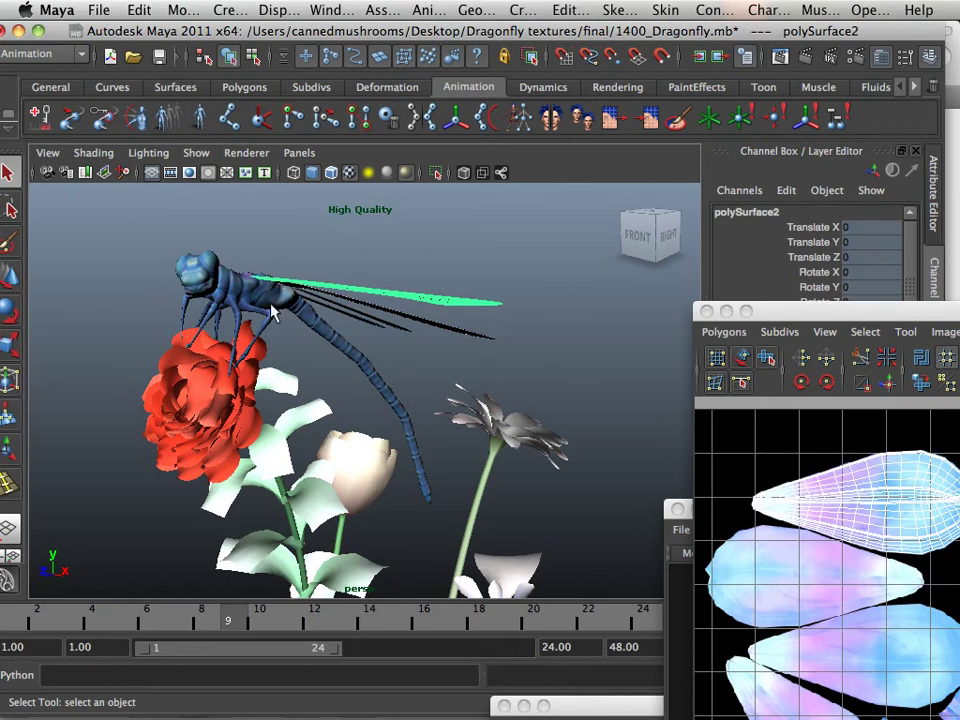
click(280, 300)
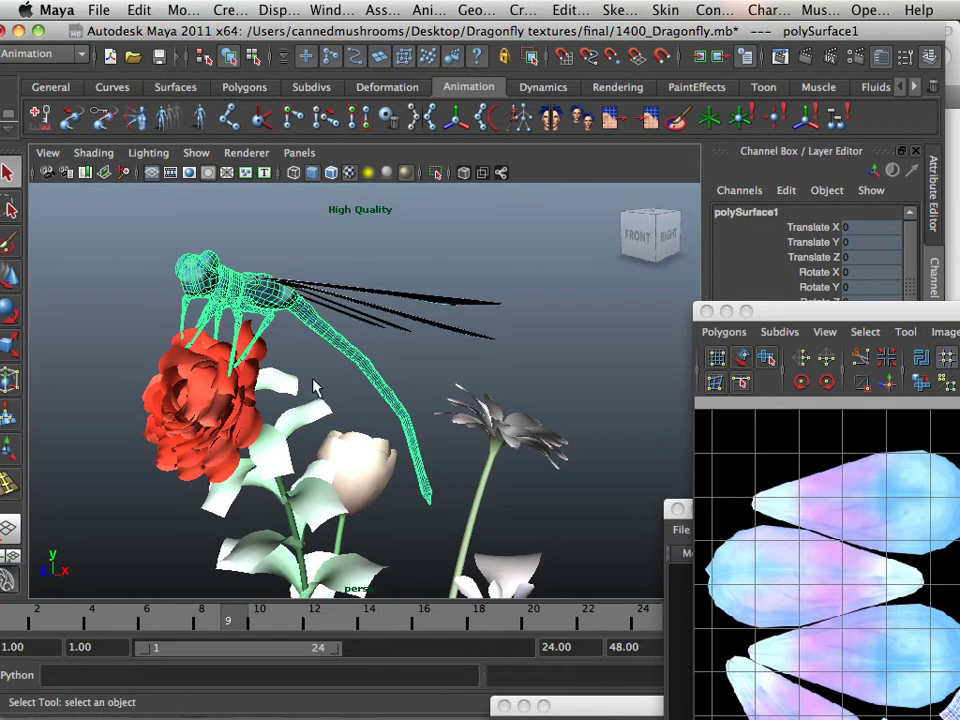
click(285, 360)
scroll(241, 320, up, 2)
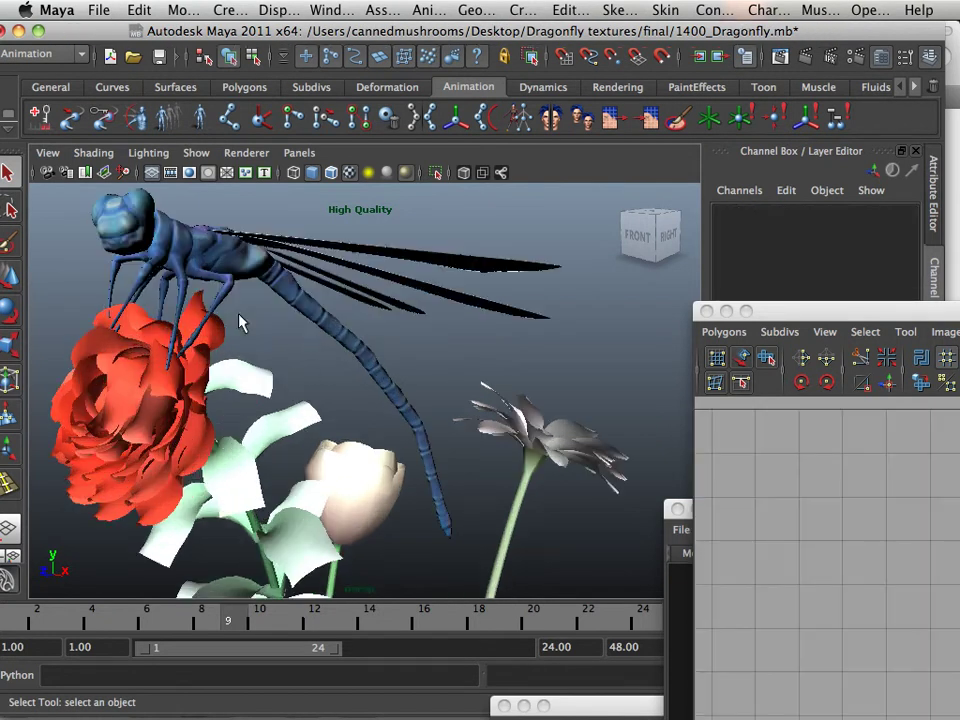
scroll(243, 287, down, 2)
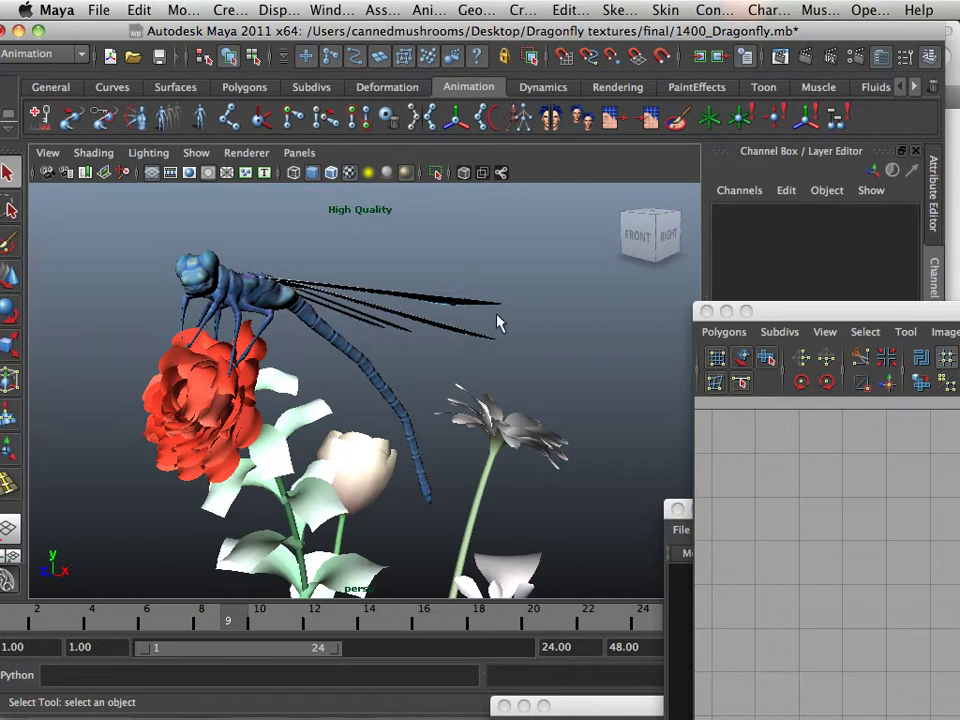
Test-render frame 9 at 640×480 with mental ray, confirming mental ray stays the renderer.
click(855, 60)
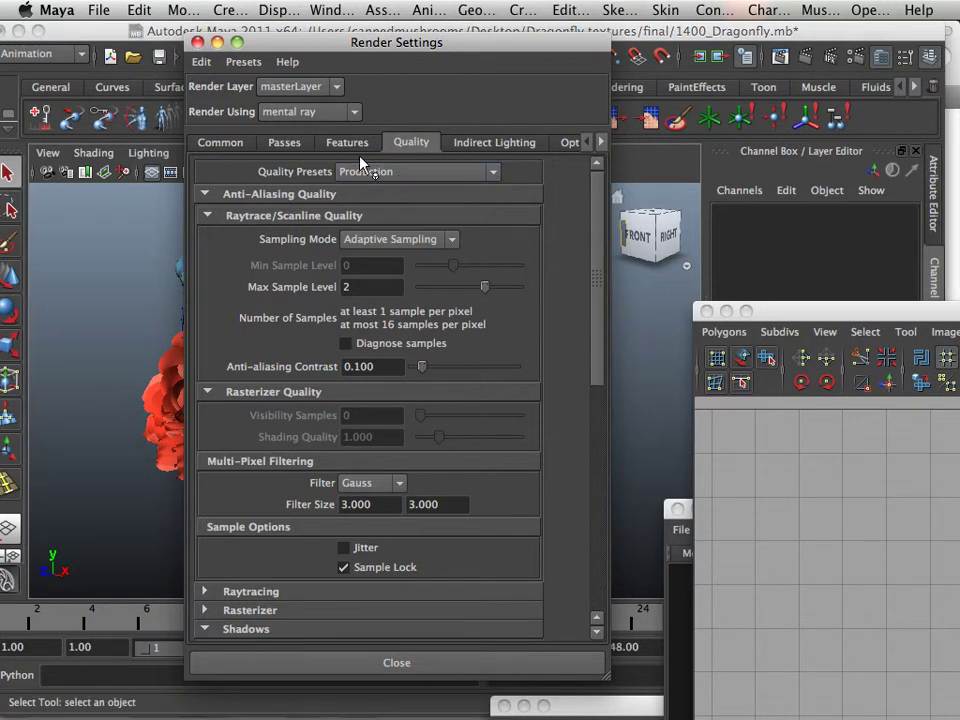
click(197, 42)
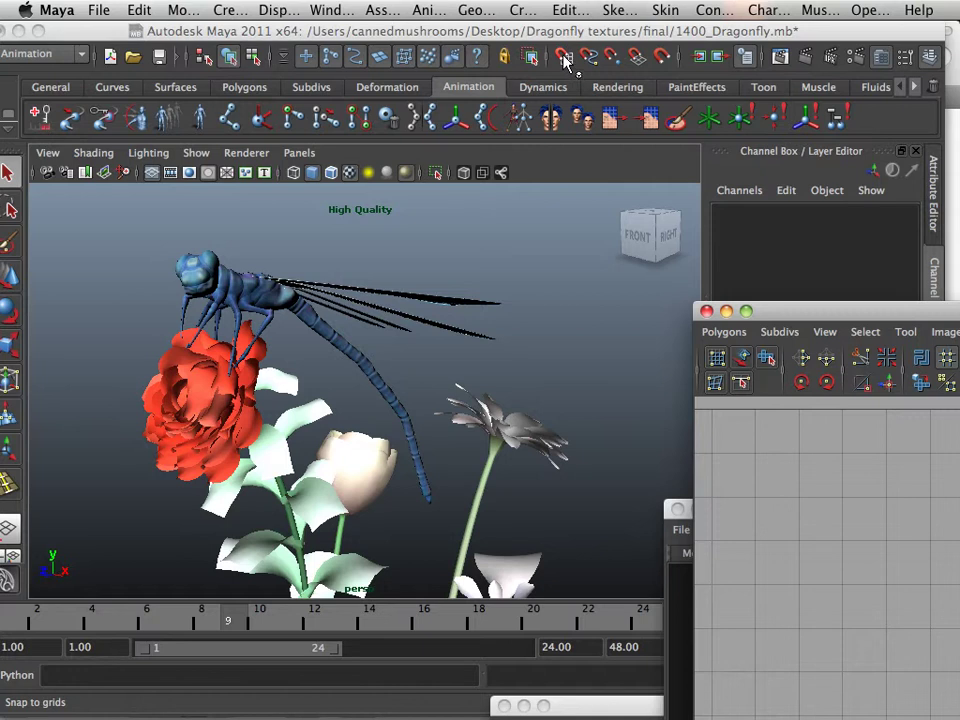
click(800, 58)
click(800, 58)
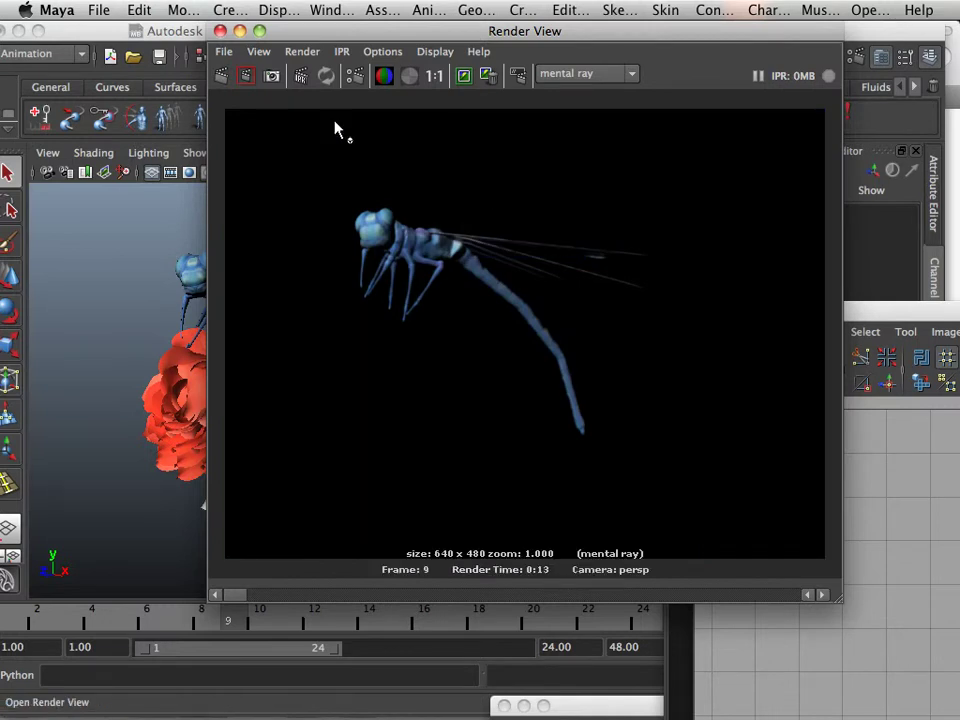
click(566, 78)
click(562, 88)
Re-render frame 9 with Maya Software, showing the textured dragonfly on the rose.
click(220, 32)
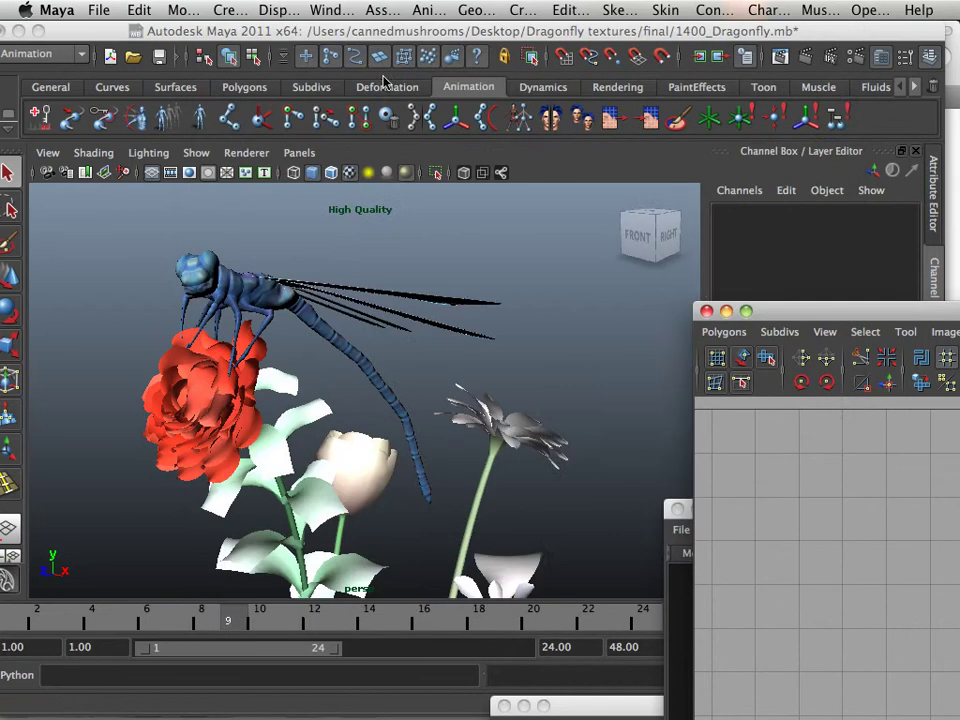
click(780, 57)
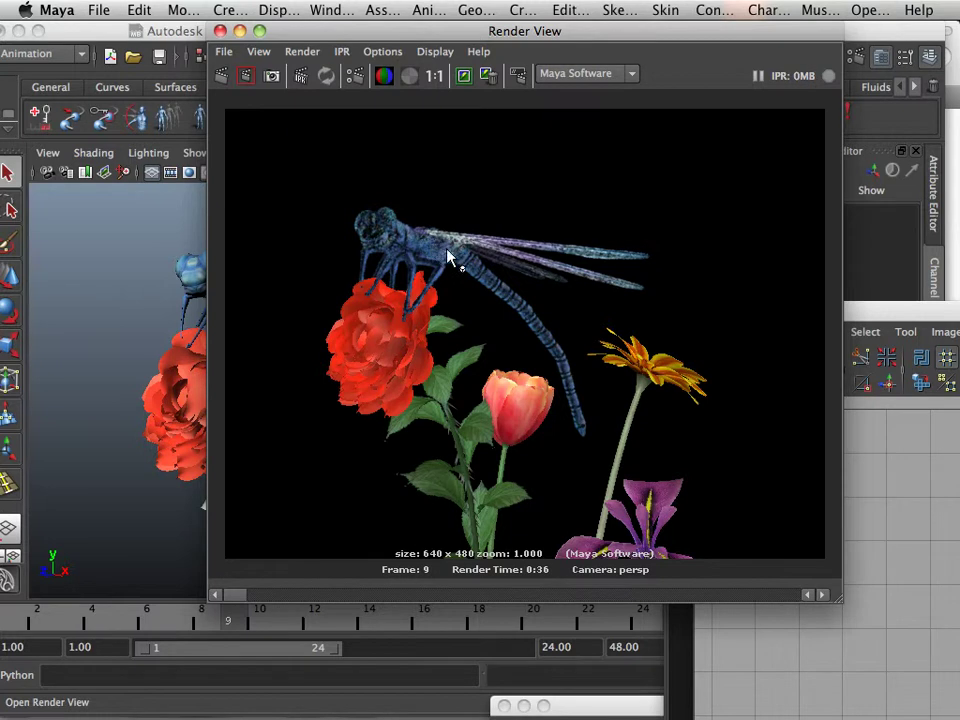
Select the dragonfly, move the UV Editor and Visor aside, and hide the flowers layer.
click(222, 32)
click(290, 314)
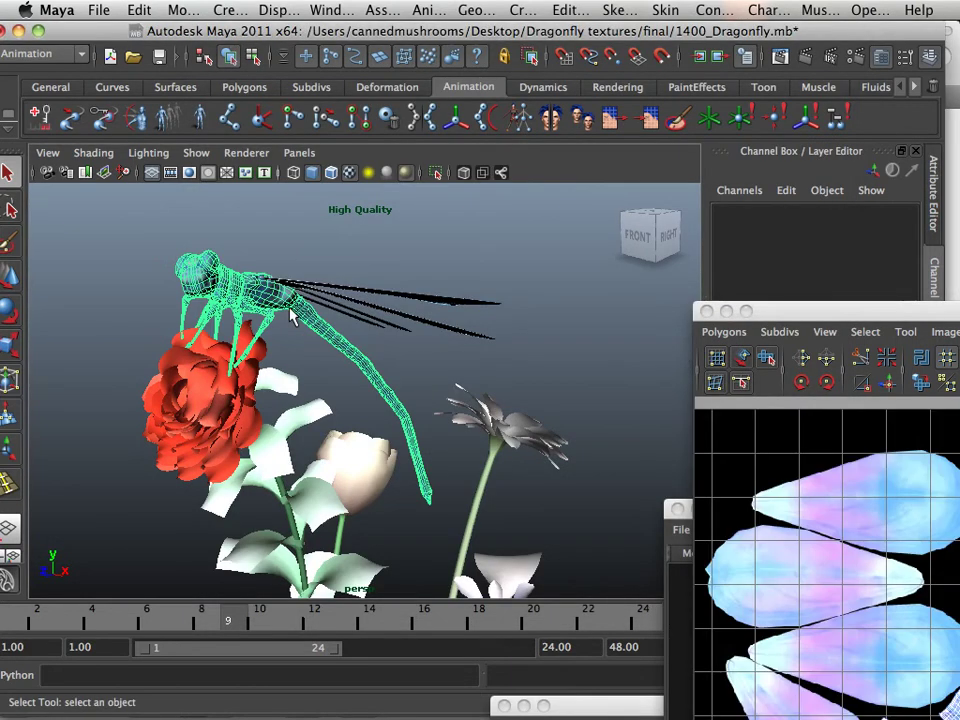
drag(807, 320, 582, 714)
drag(797, 509, 665, 686)
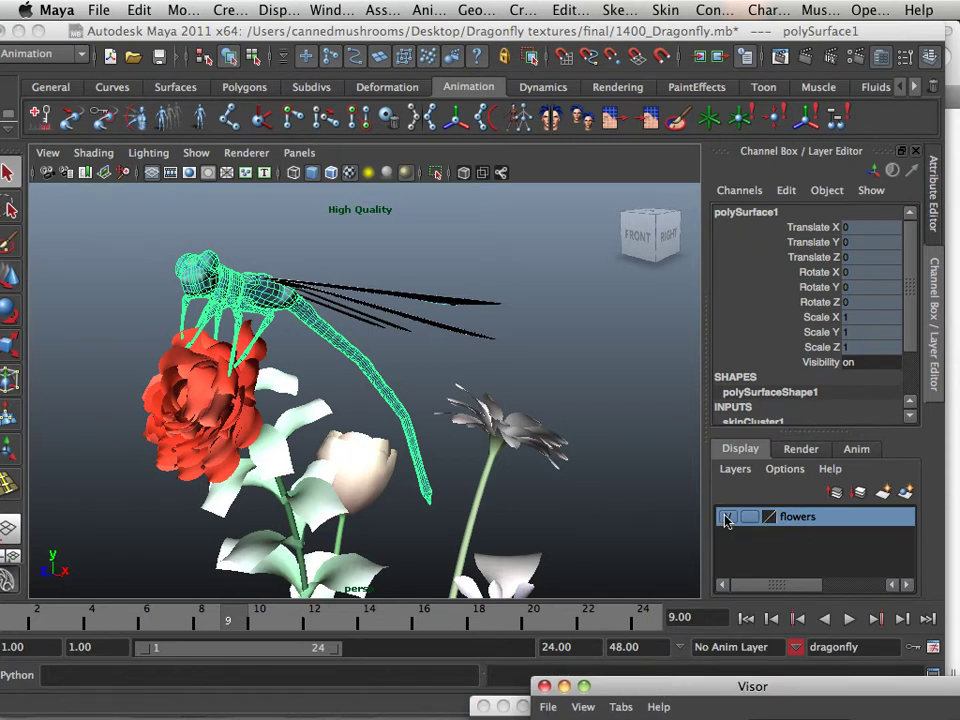
click(727, 517)
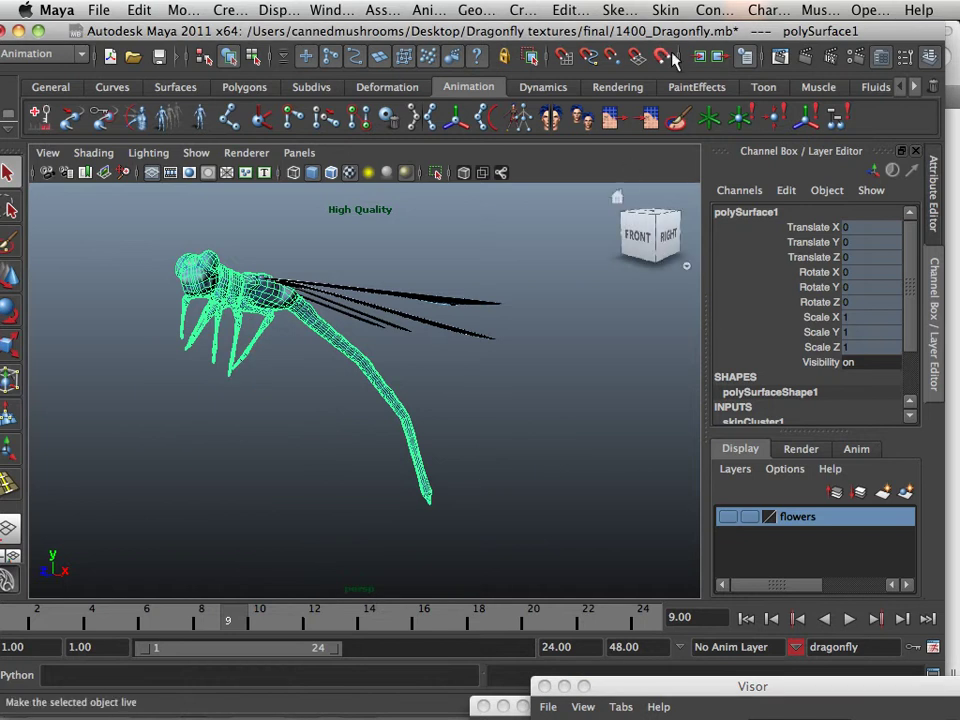
Set Render Using to mental ray and render frame 9 showing the dragonfly alone on black.
click(856, 56)
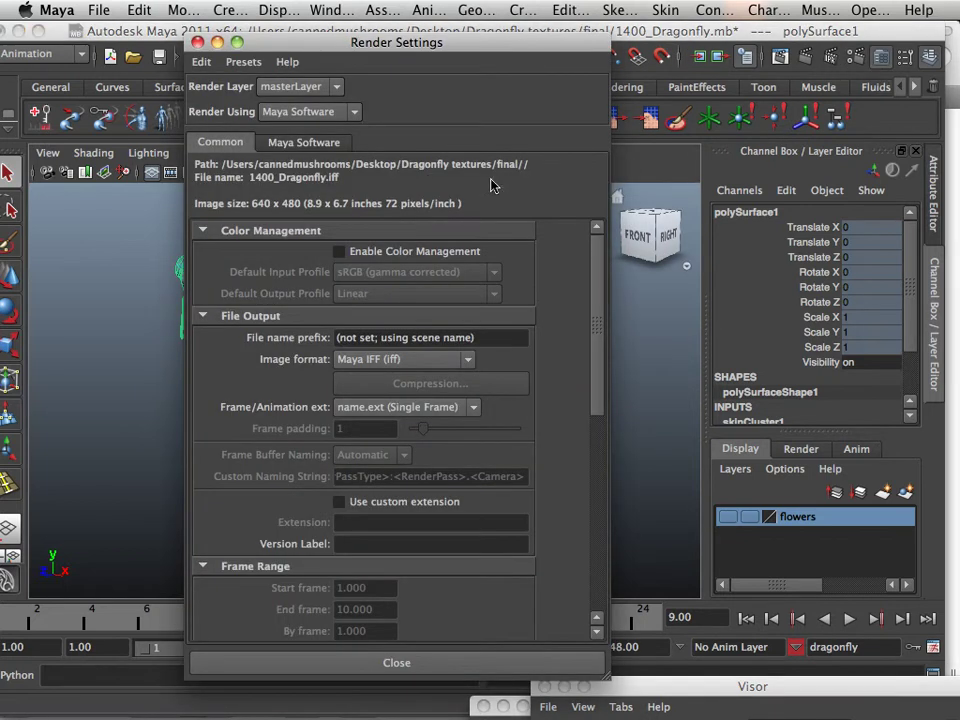
click(350, 112)
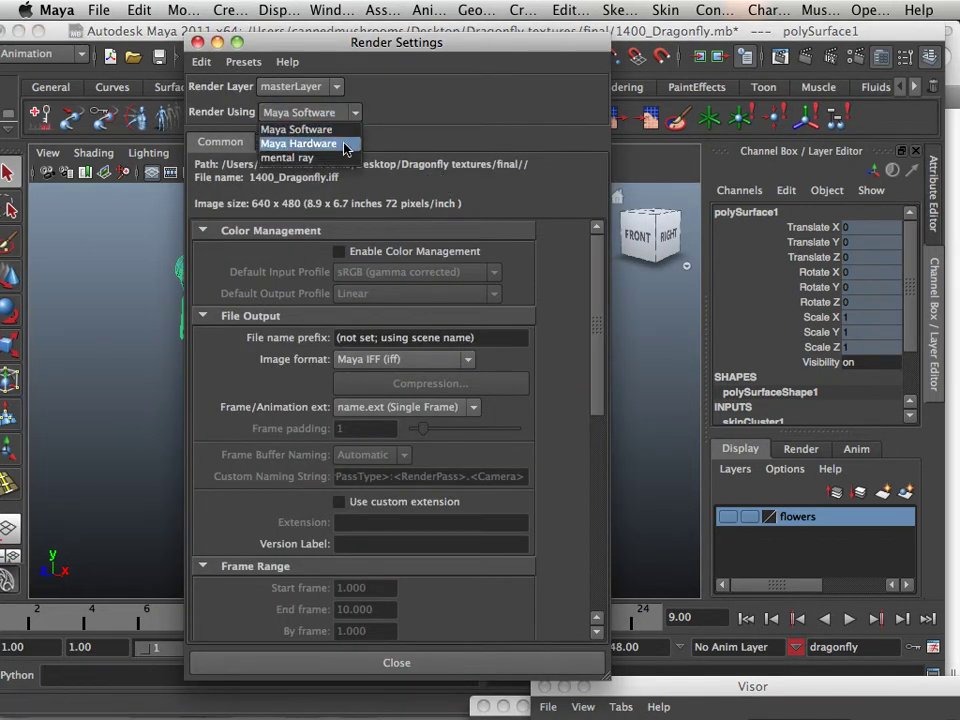
click(300, 157)
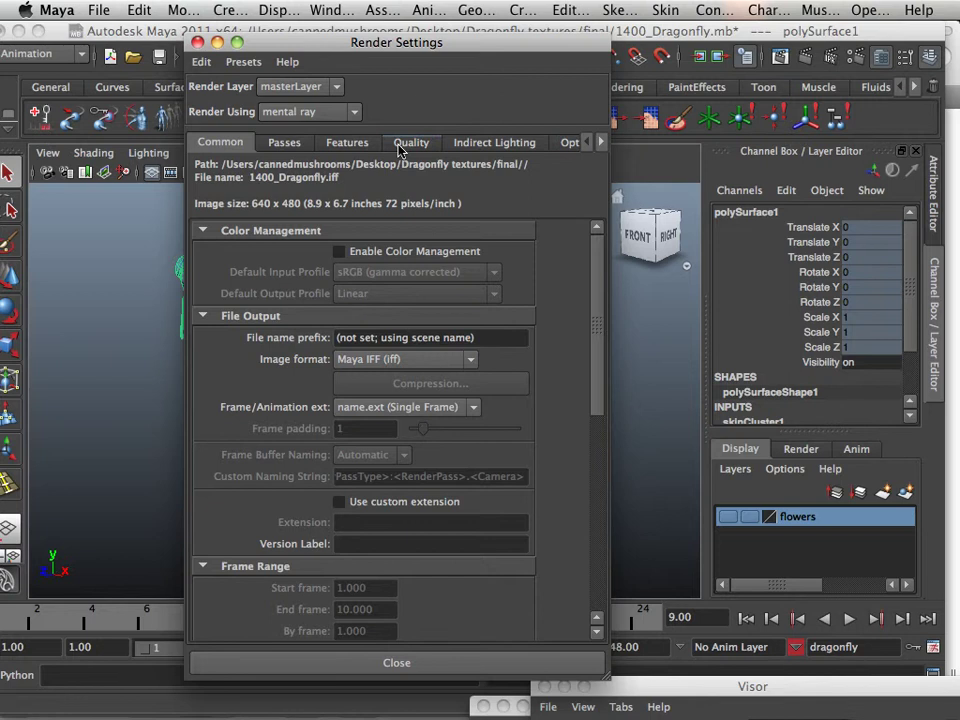
click(400, 146)
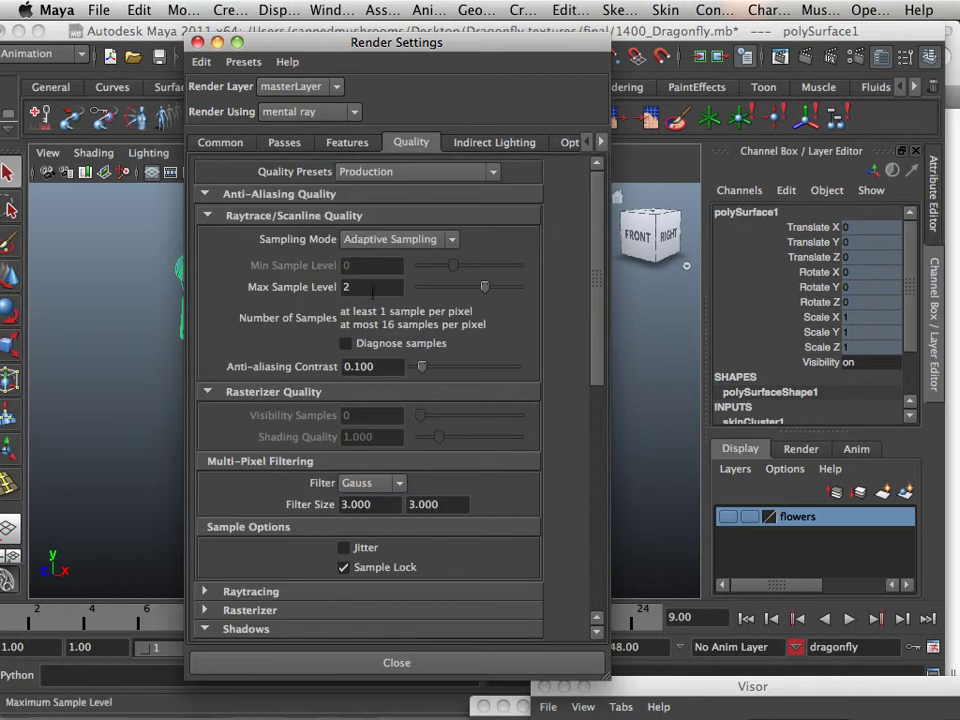
click(221, 143)
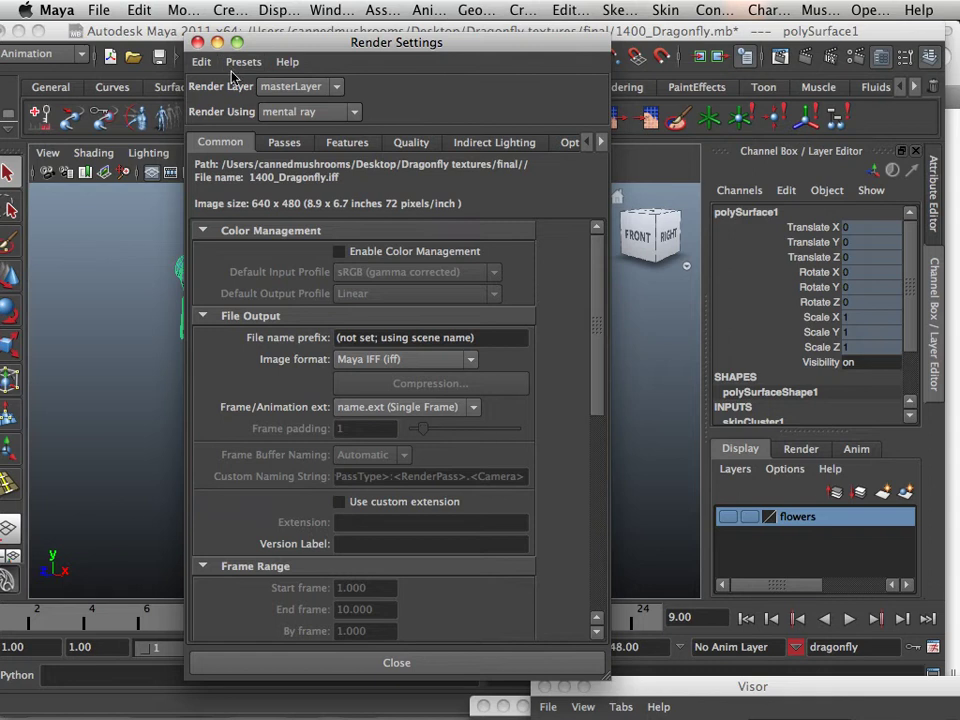
click(197, 42)
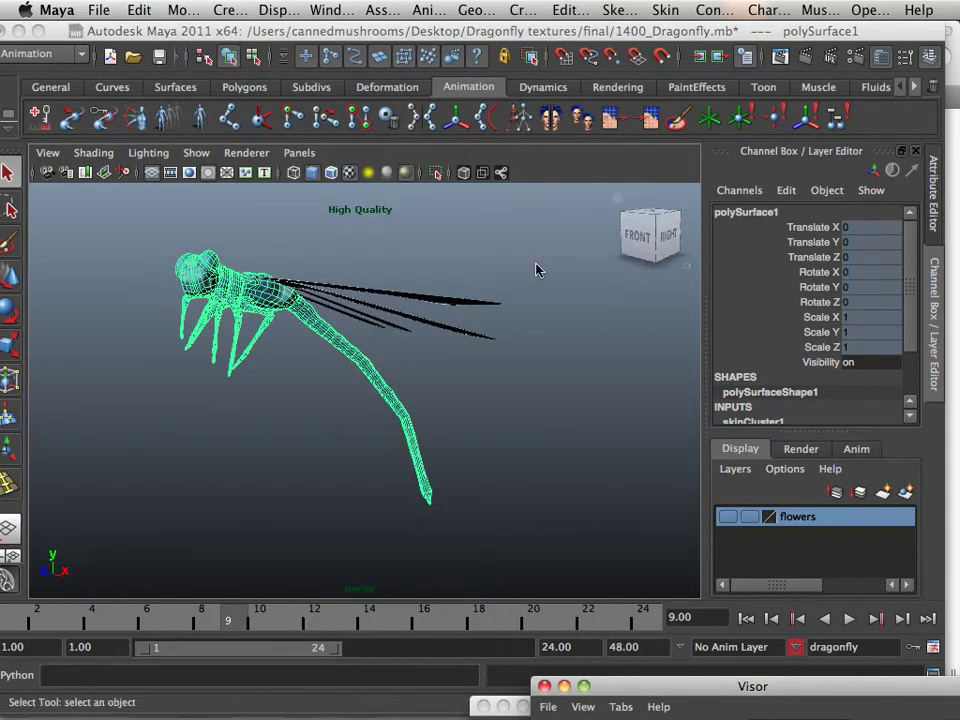
click(806, 60)
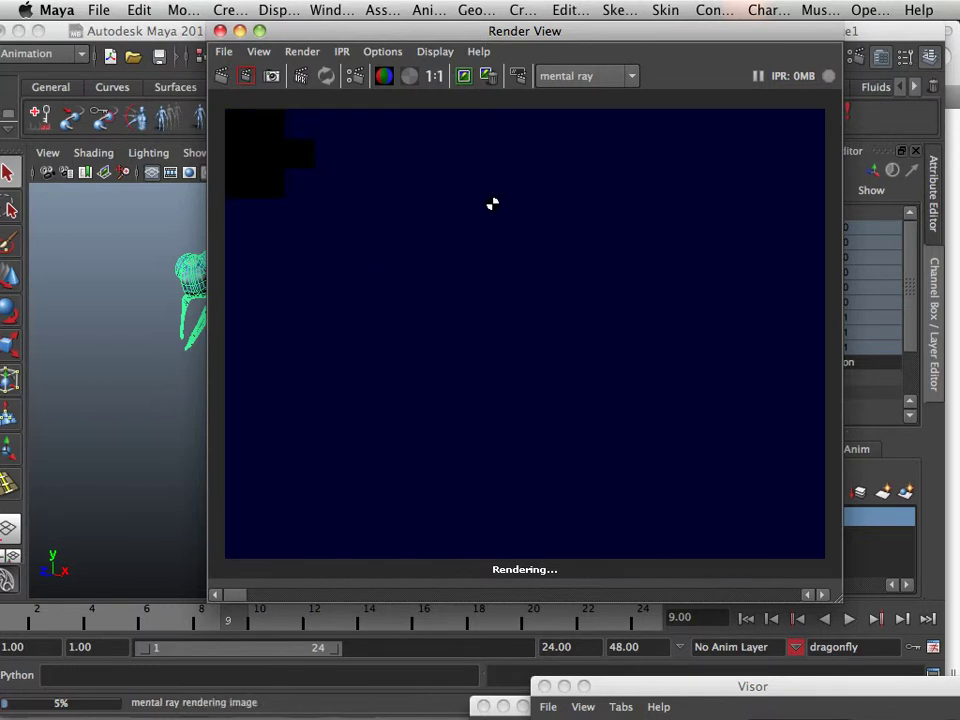
drag(642, 34, 455, 110)
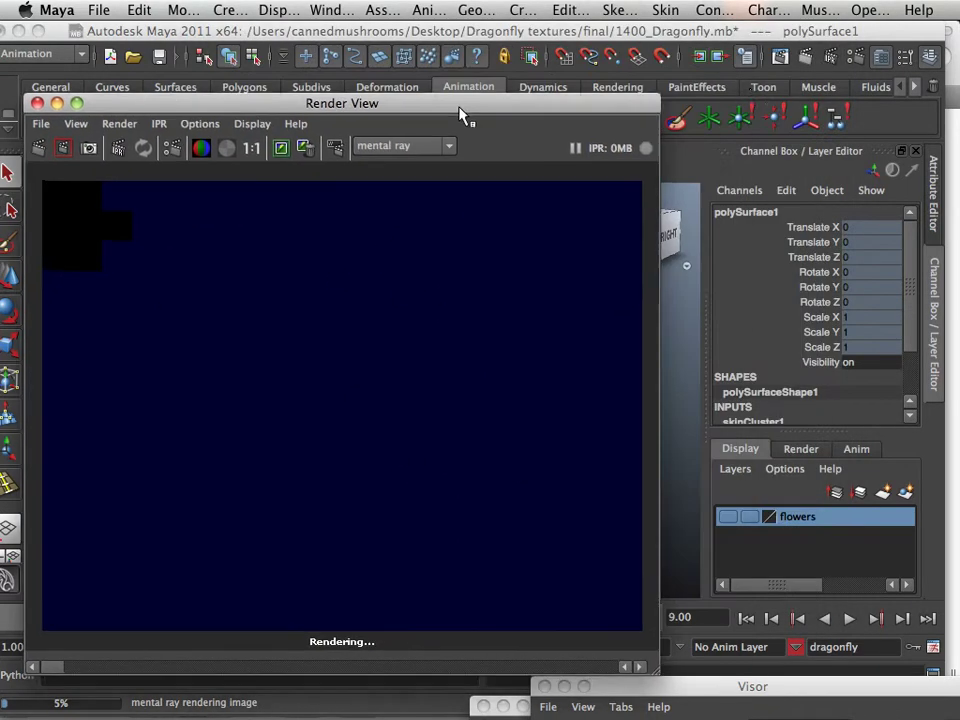
Choose the Full 1280/Screen image size preset (1280×1024) in Render Settings' Common tab.
click(853, 57)
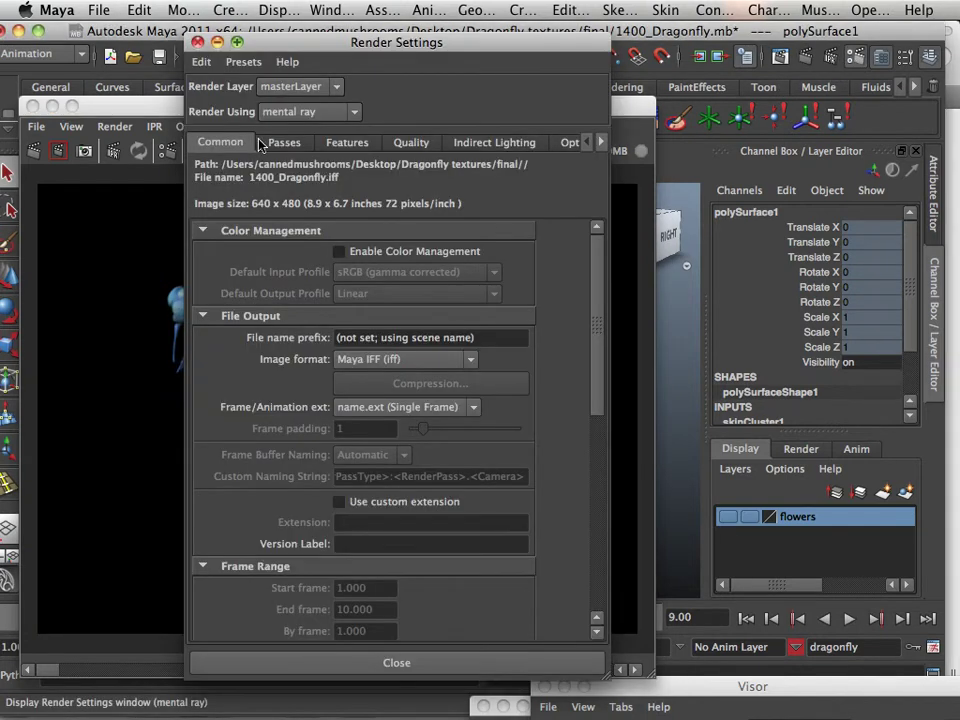
click(596, 422)
scroll(597, 449, down, 3)
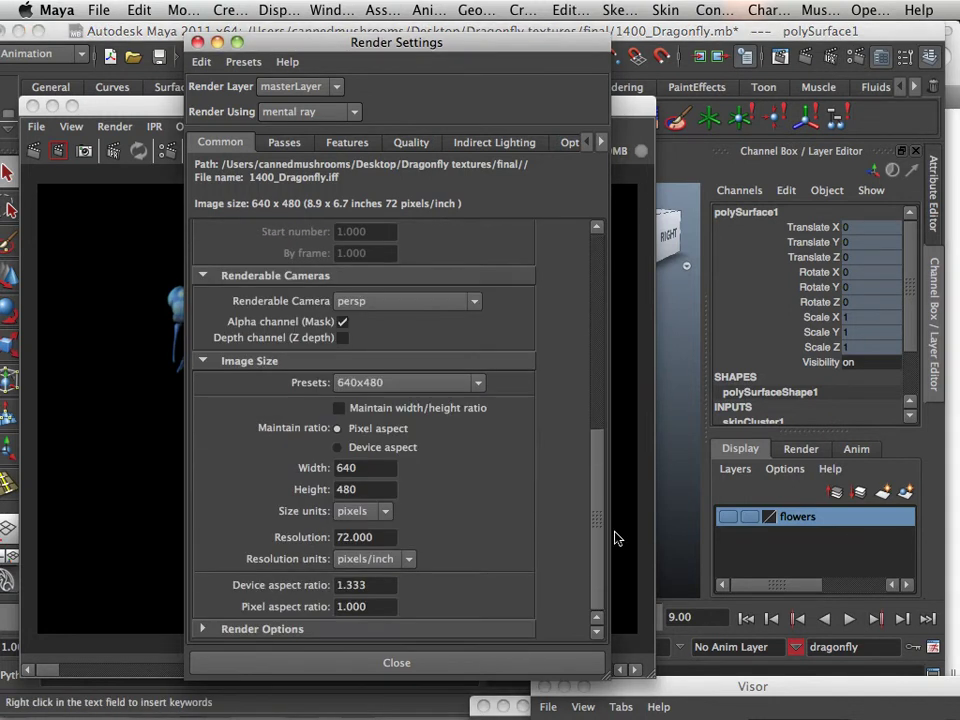
click(478, 384)
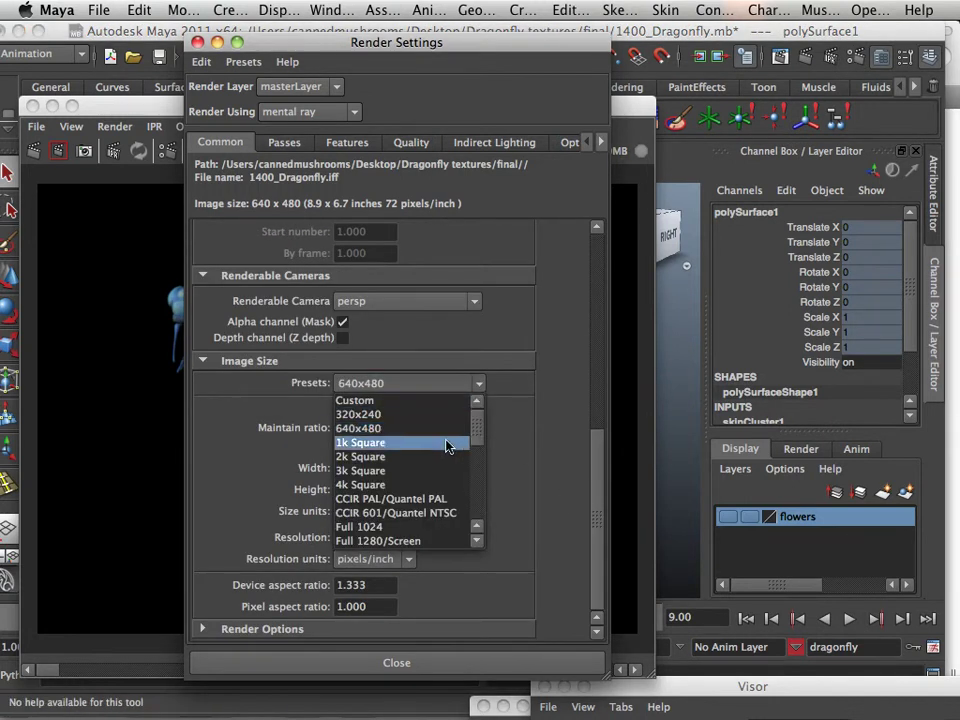
click(423, 540)
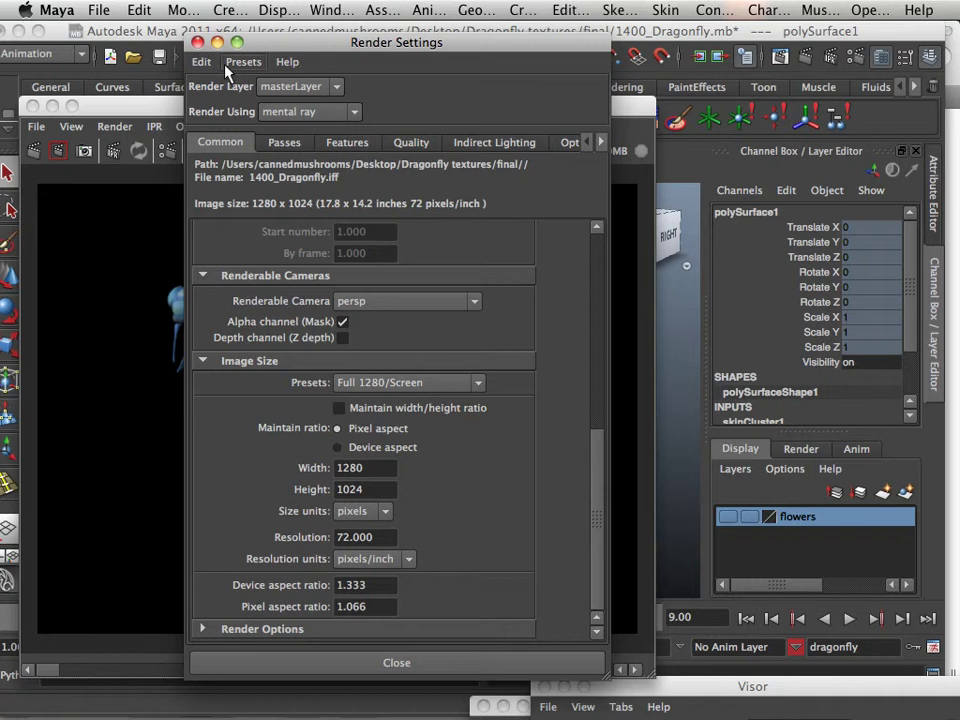
click(197, 42)
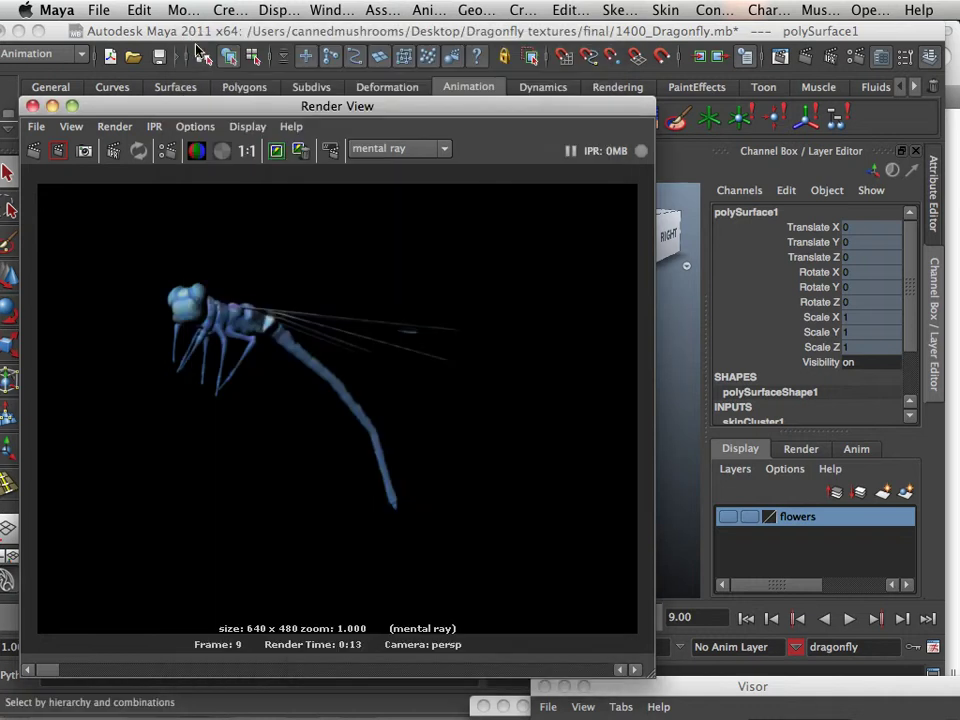
Close Render View and turn on the Film Gate in the viewport's camera settings.
click(32, 105)
click(50, 153)
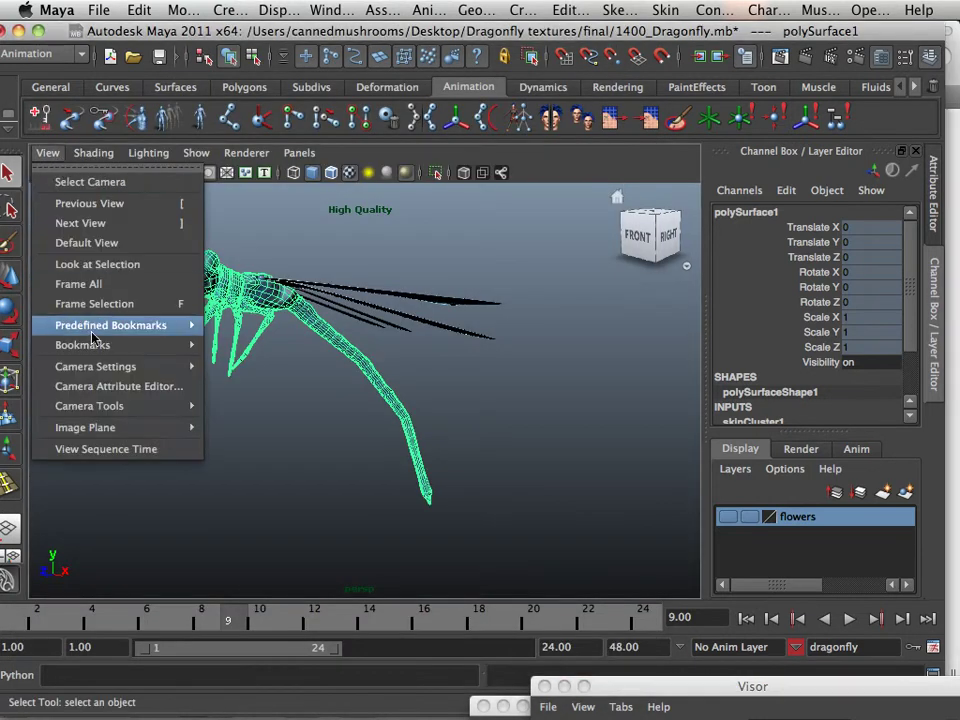
mouse_move(170, 367)
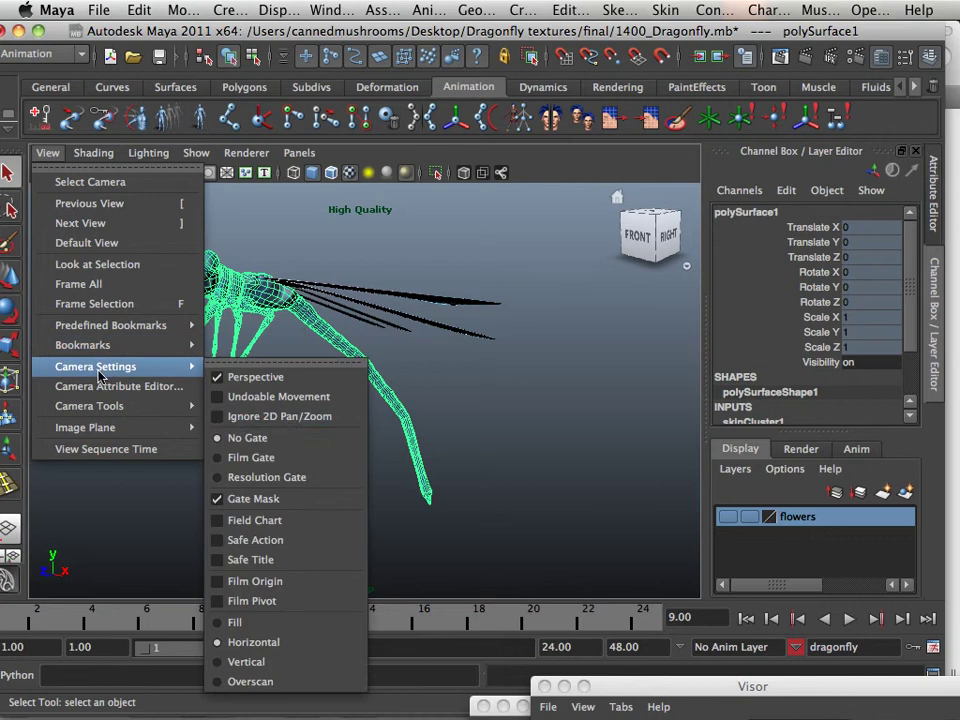
click(272, 456)
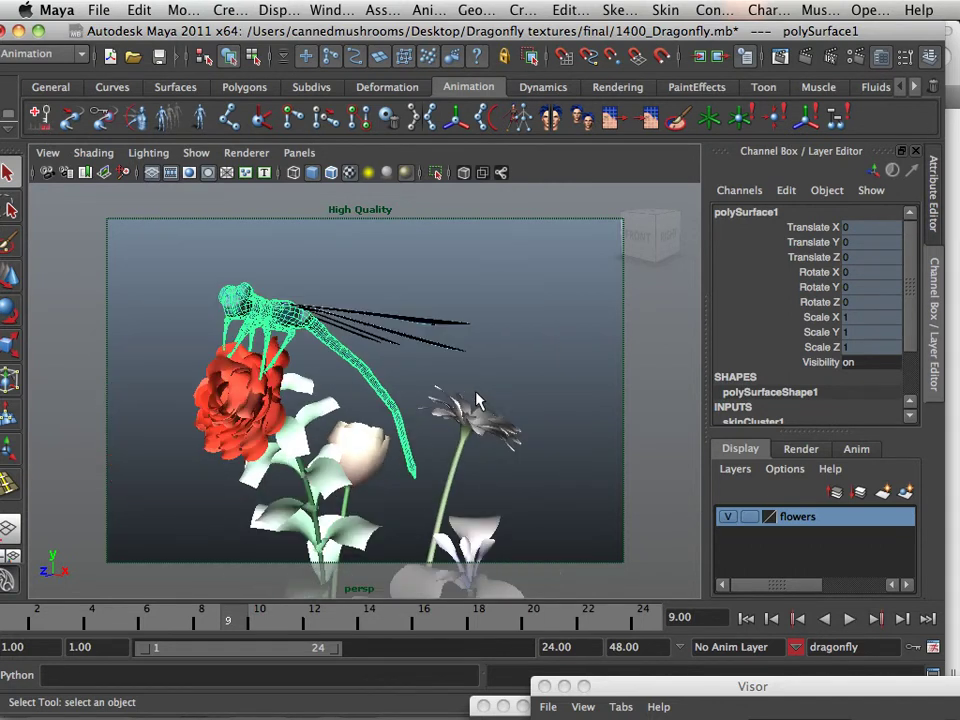
Frame the dragonfly closer, hide the flowers layer, and deselect everything.
alt+right_drag(474, 399, 510, 402)
alt+drag(510, 402, 532, 410)
click(728, 517)
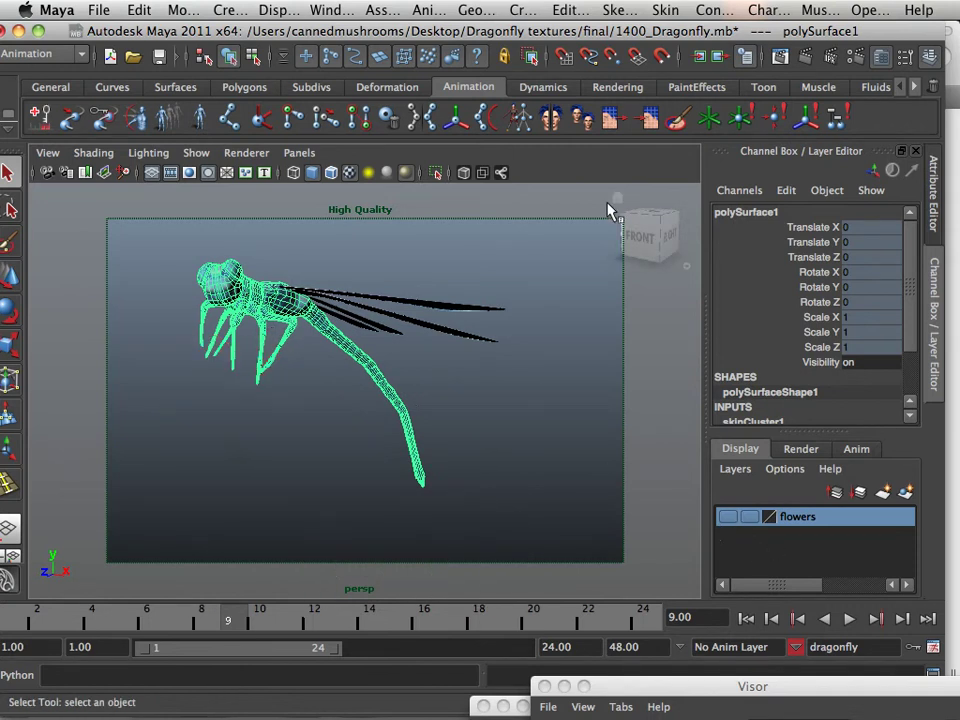
click(585, 302)
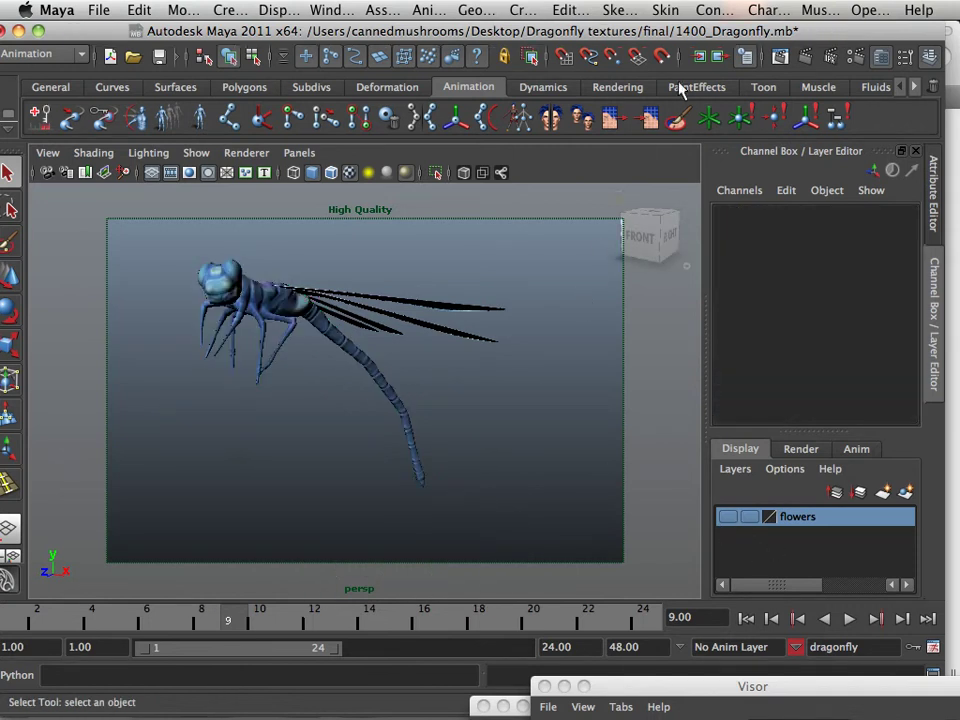
Render frame 9 with mental ray at 1280×1024, showing only the closer-framed dragonfly.
click(806, 58)
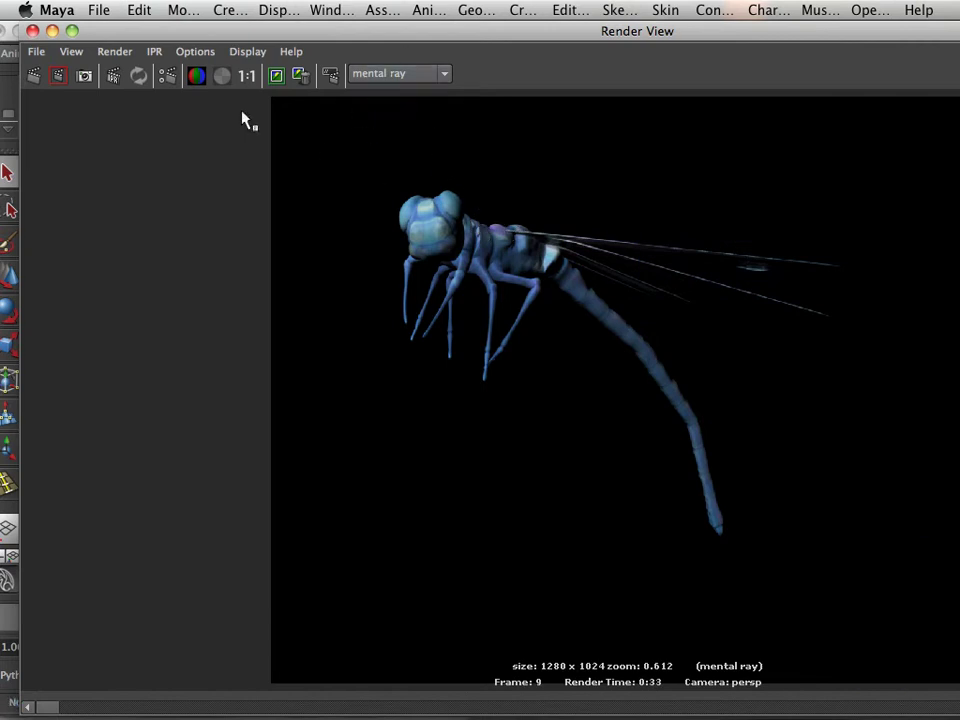
Save the render as RENDER1 (PSD) in Desktop/Sample Scat, close Render View, and select the dragonfly.
click(99, 10)
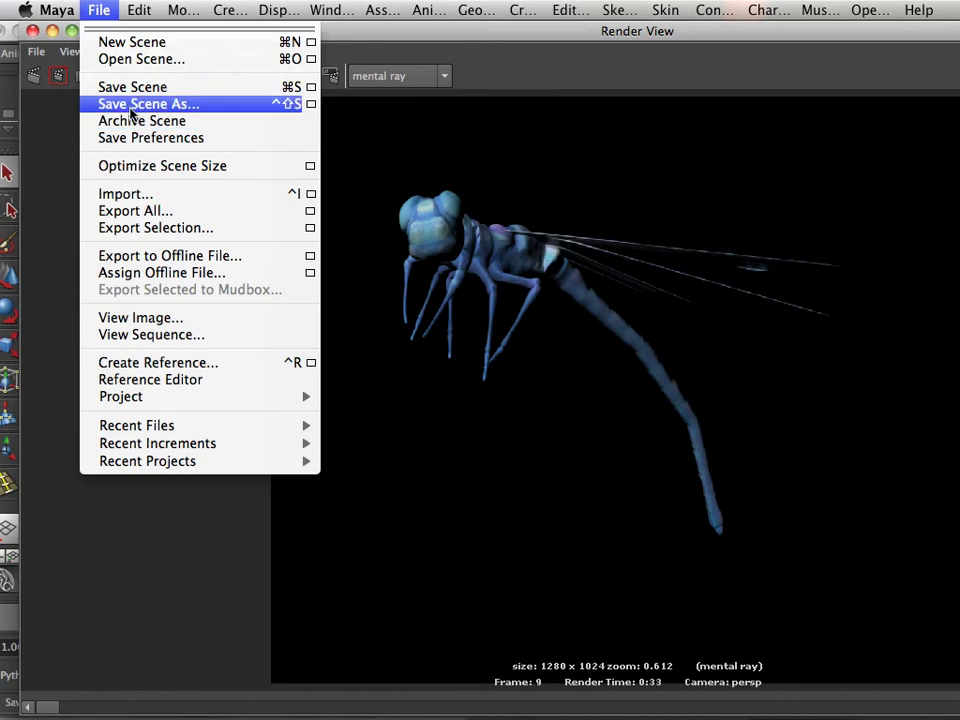
click(390, 51)
click(38, 52)
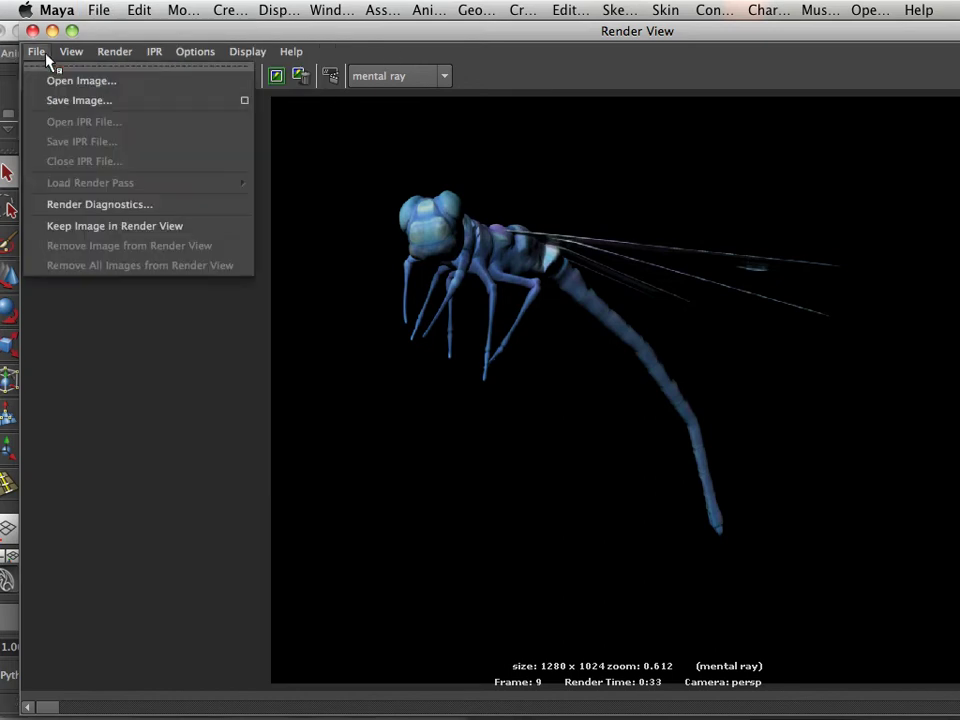
click(64, 100)
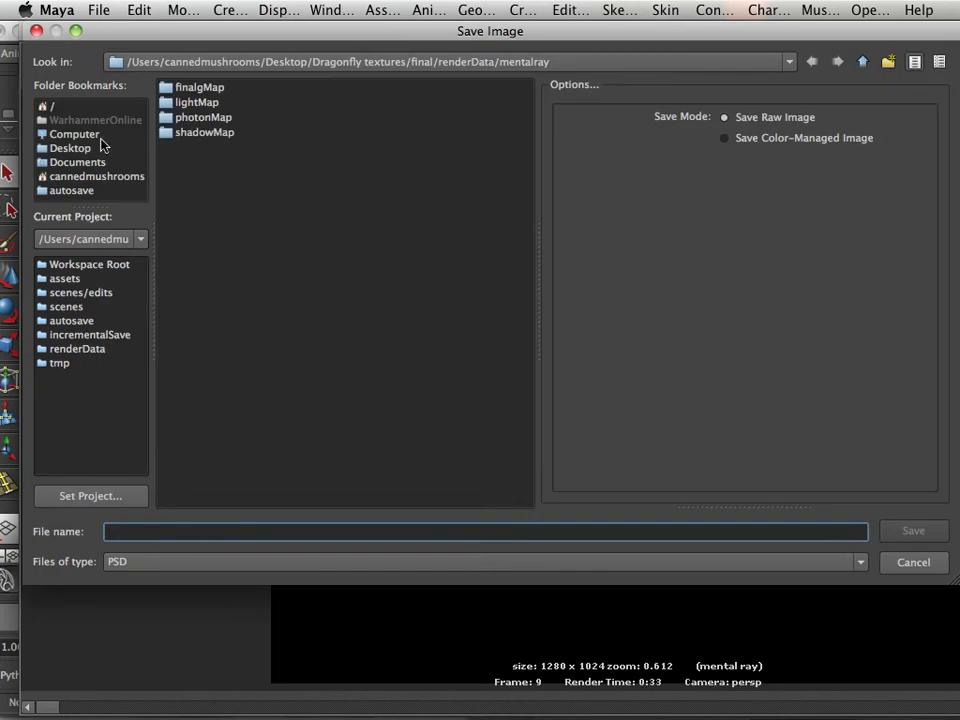
click(78, 149)
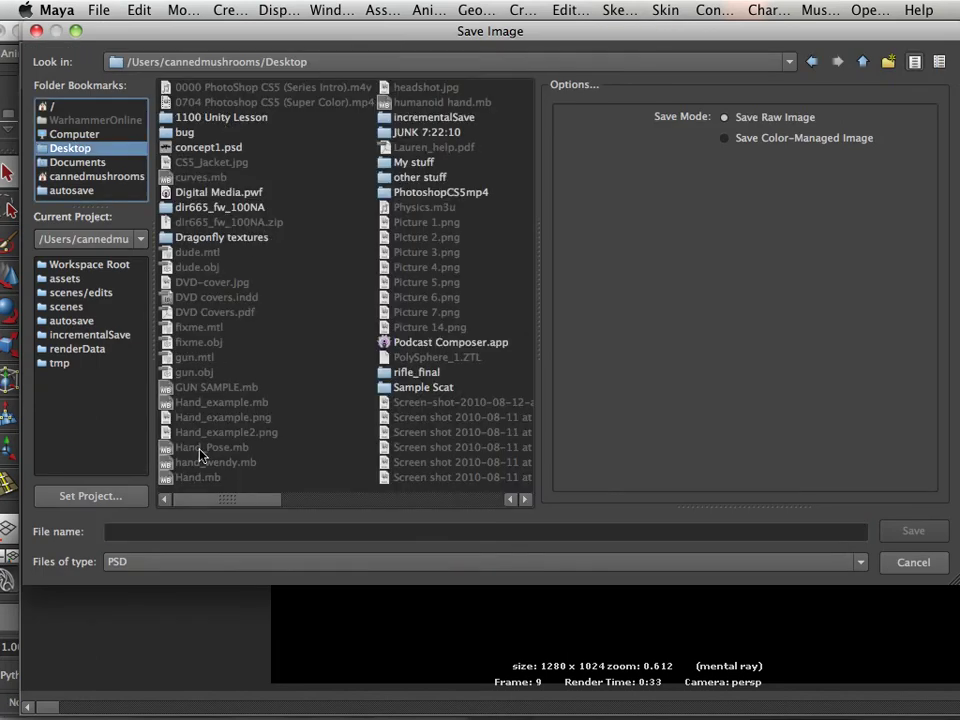
double_click(420, 387)
click(166, 531)
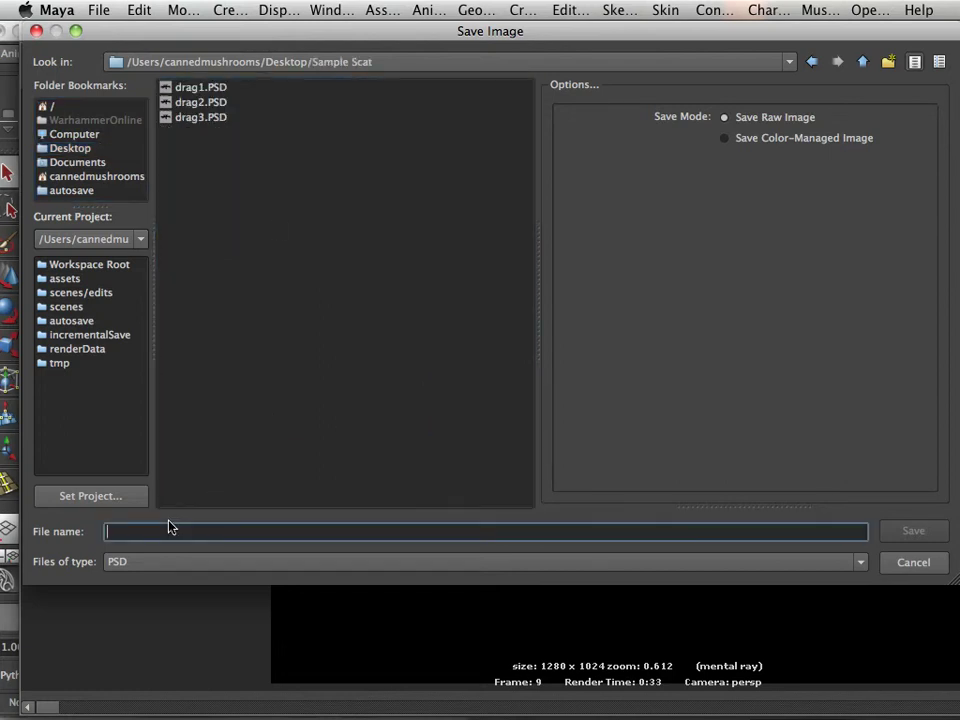
text(RENDER1)
click(918, 535)
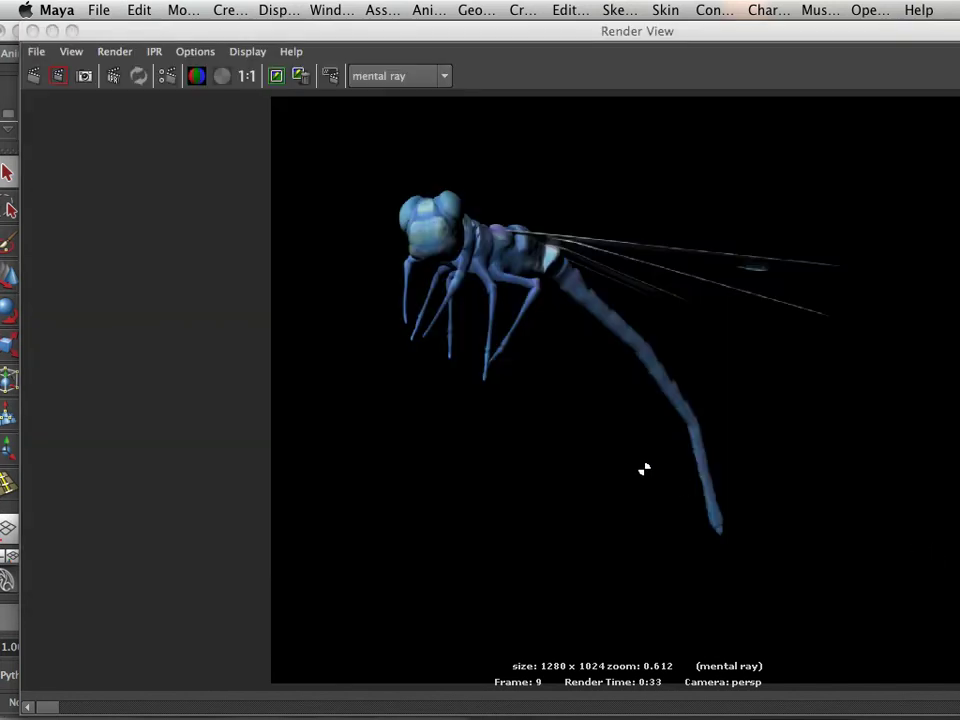
click(32, 30)
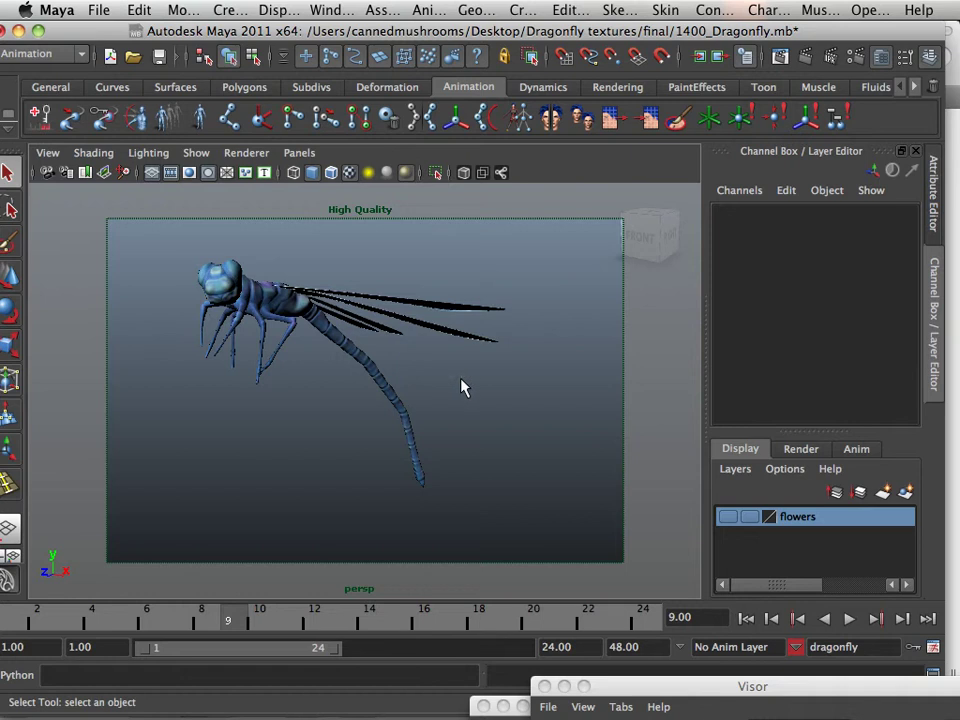
drag(452, 379, 362, 407)
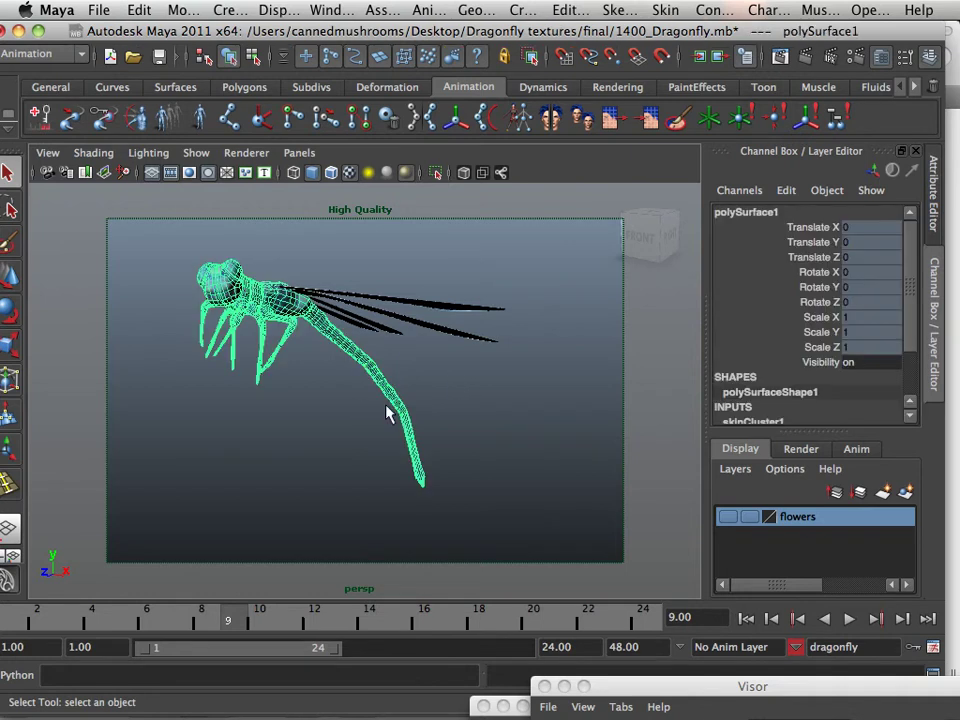
Create a new display layer, layer1, and add the dragonfly body to it.
click(878, 484)
click(795, 520)
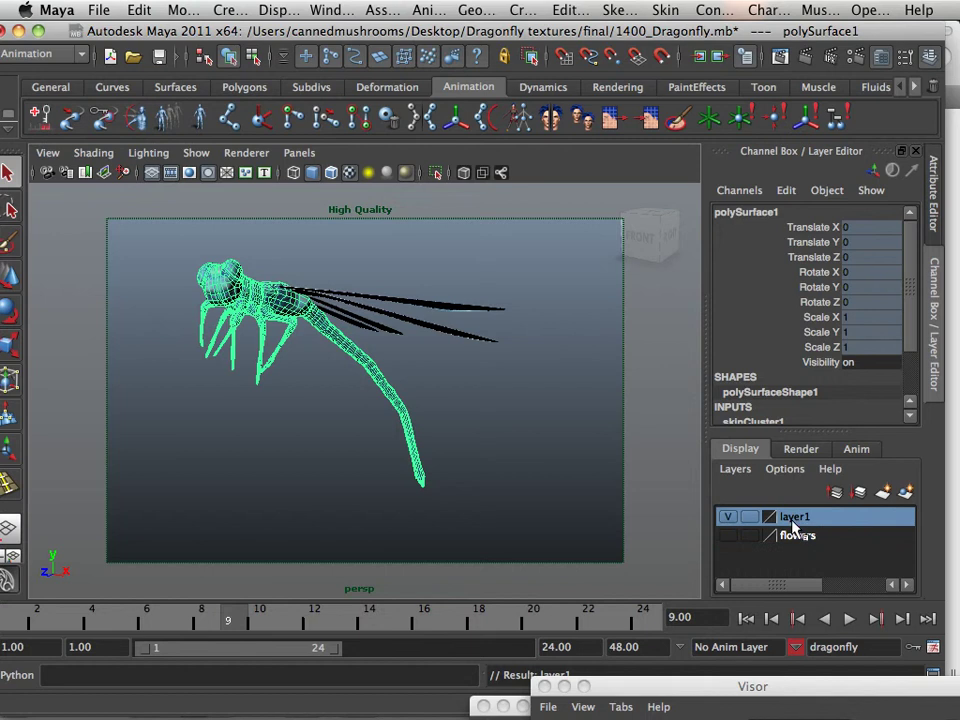
right_click(817, 527)
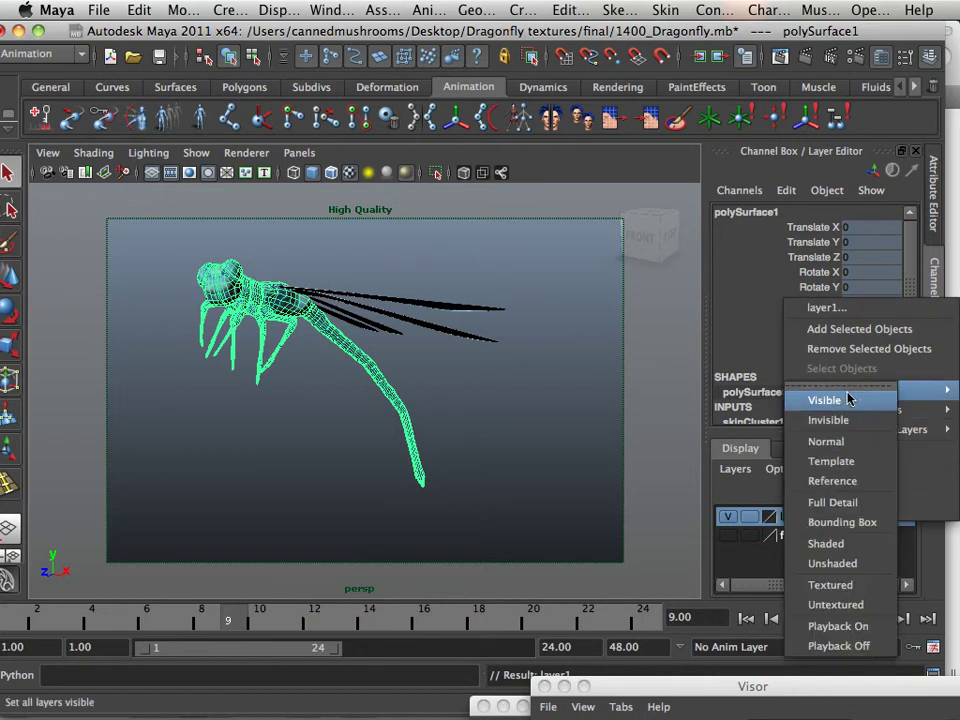
click(862, 343)
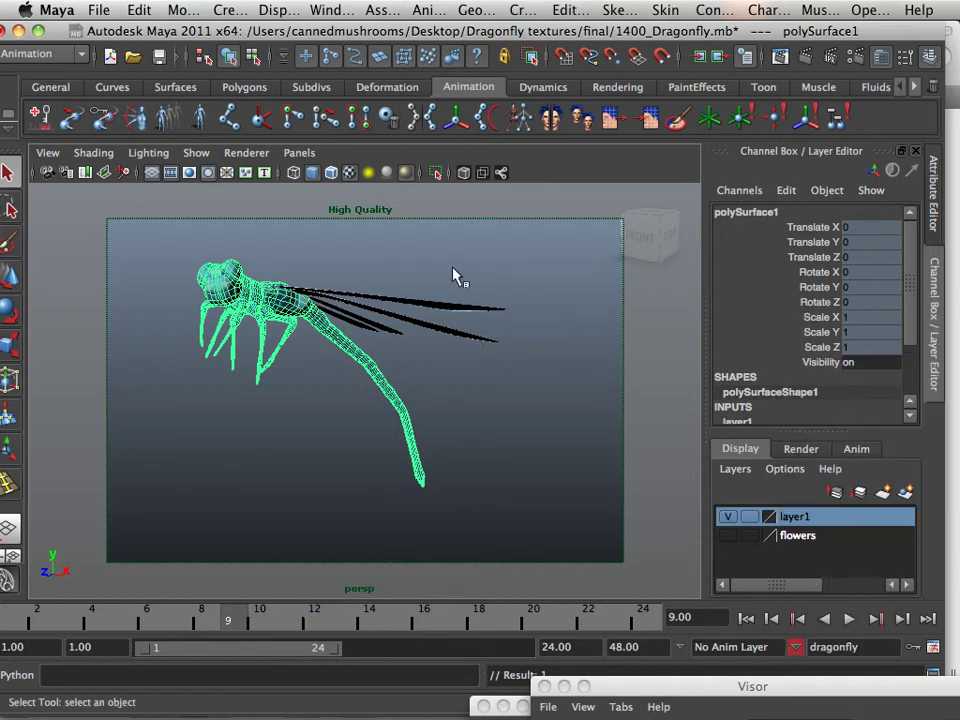
Add the remaining dragonfly meshes to layer1 and hide it so only the flowers show.
drag(310, 360, 310, 360)
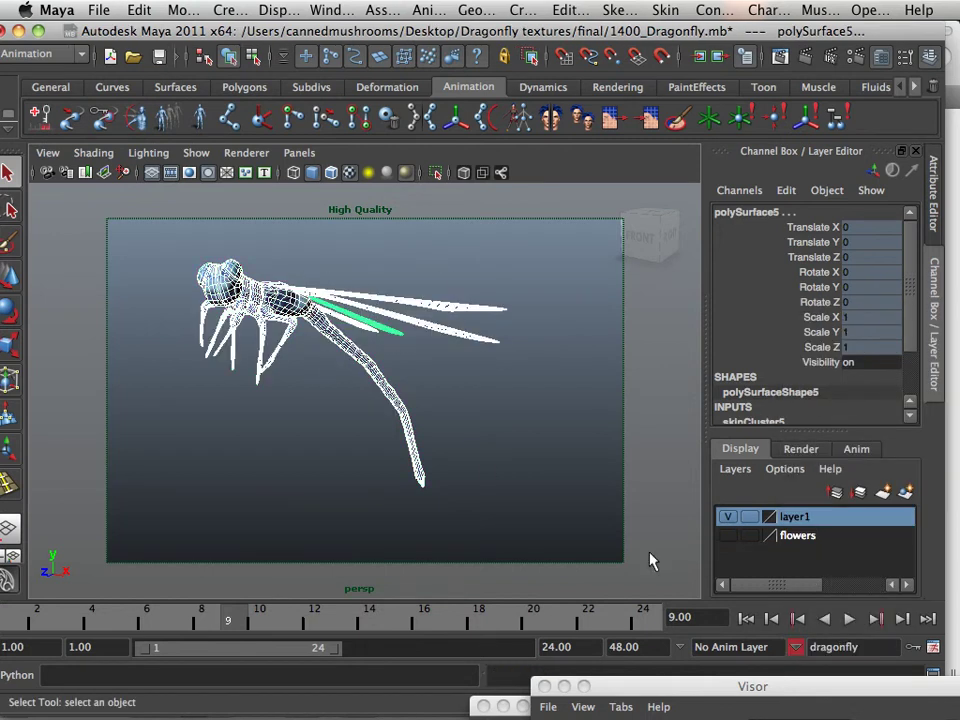
right_click(800, 516)
click(878, 341)
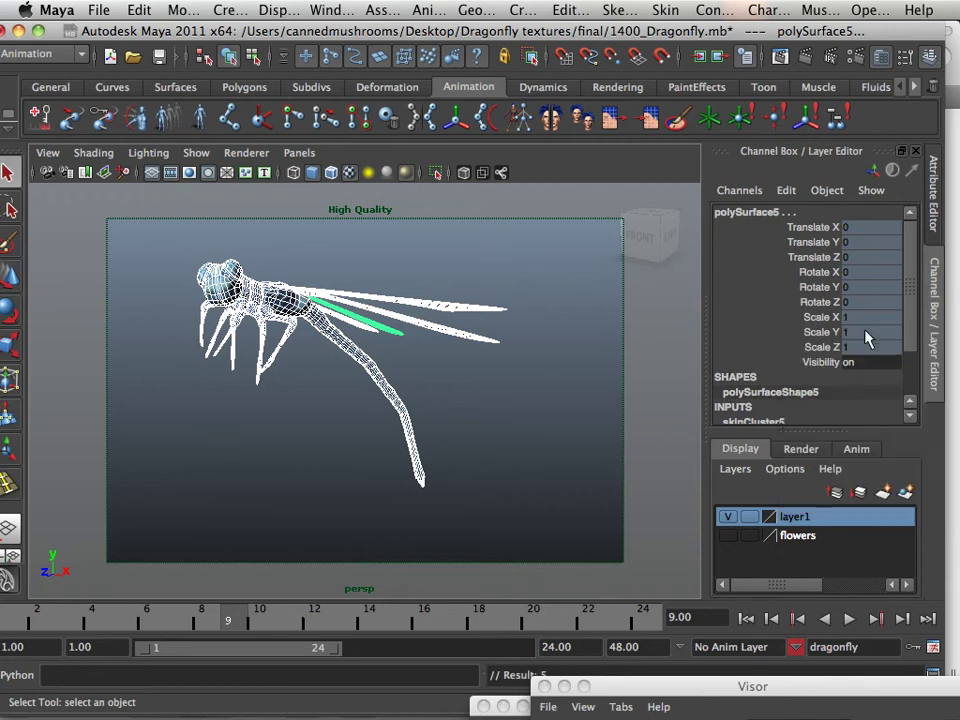
click(729, 520)
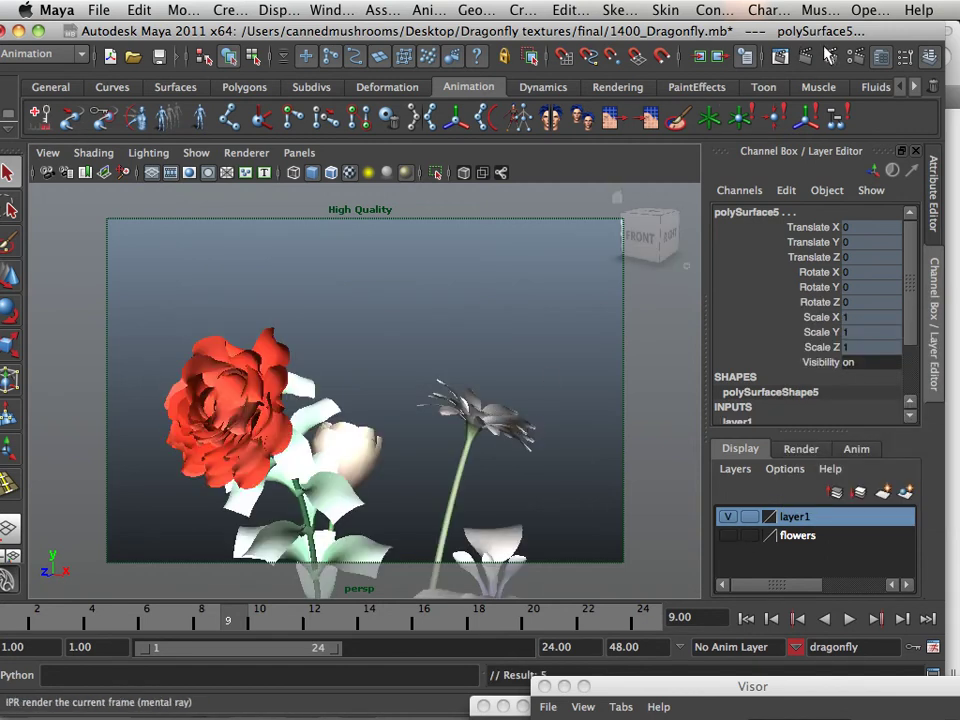
Switch the renderer to Maya Software and render frame 9 showing only the flowers.
click(855, 57)
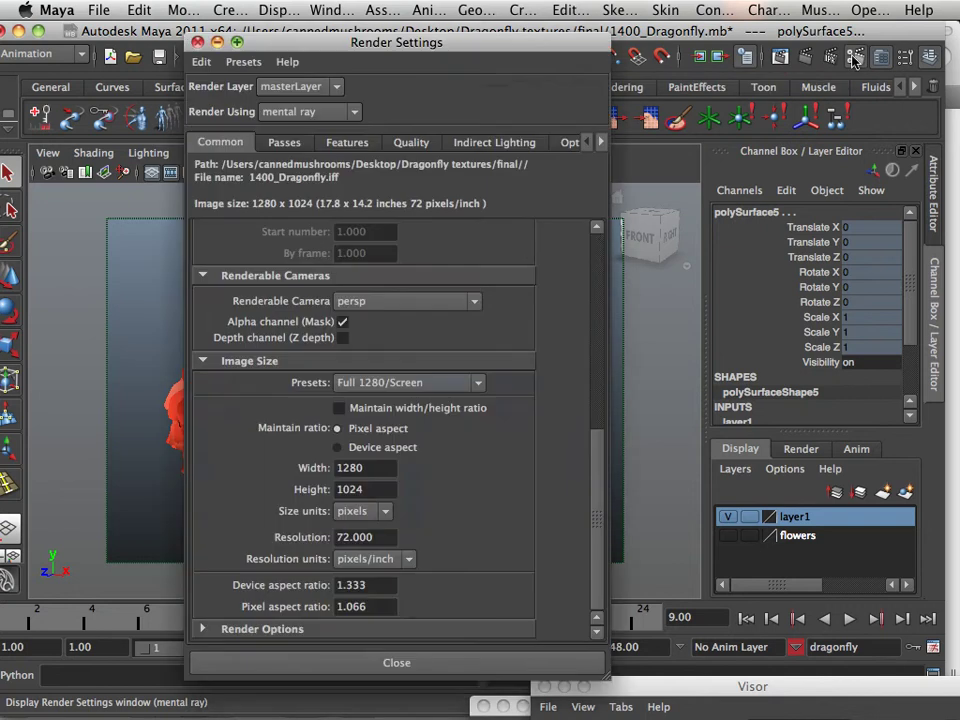
click(340, 114)
click(333, 134)
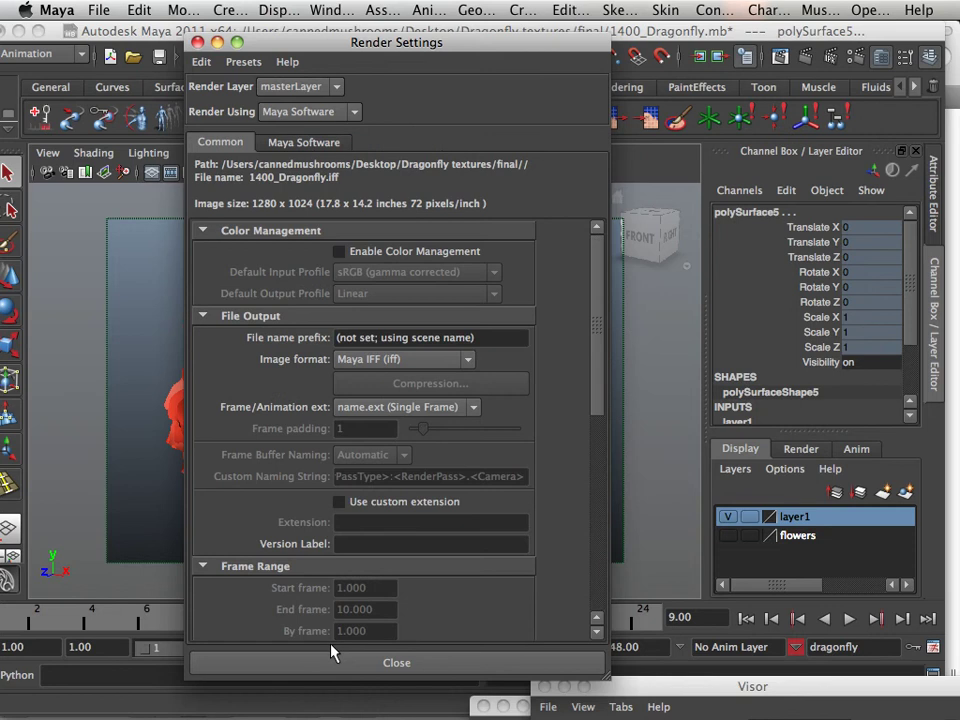
click(312, 148)
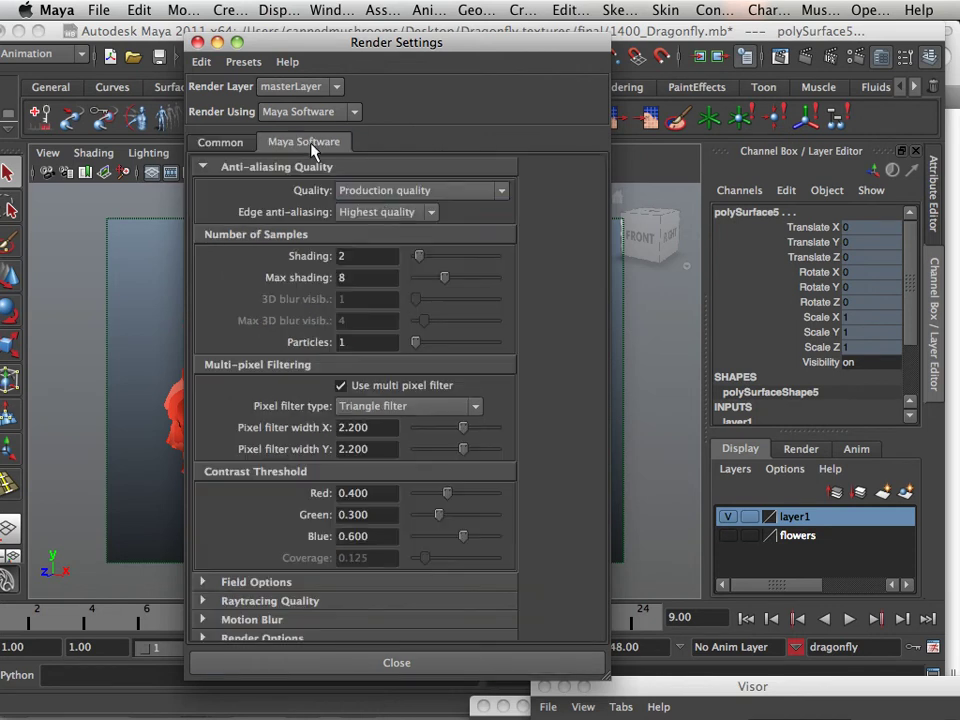
click(196, 42)
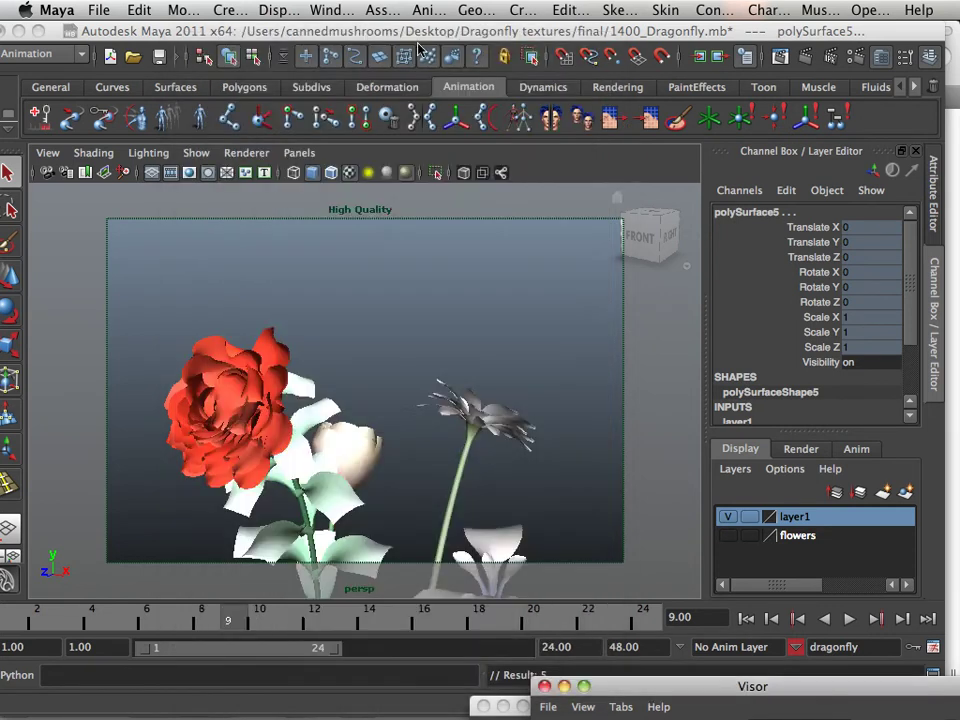
click(807, 60)
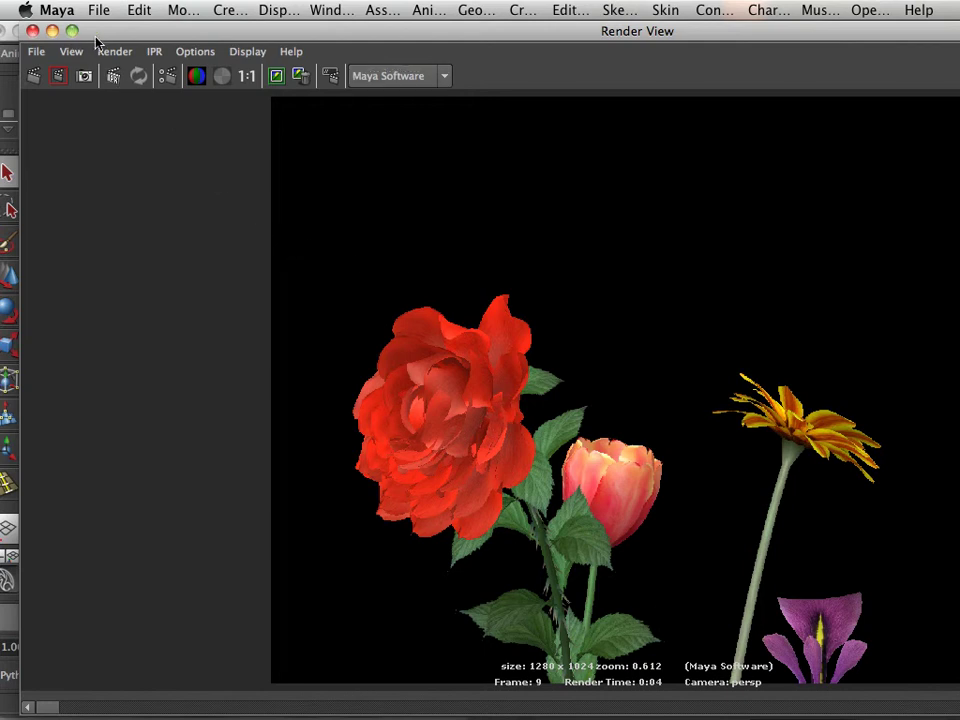
Save the flowers-only render as RENDER2.psd in Sample Scat, editing the RENDER1.psd name.
drag(96, 36, 89, 43)
click(28, 58)
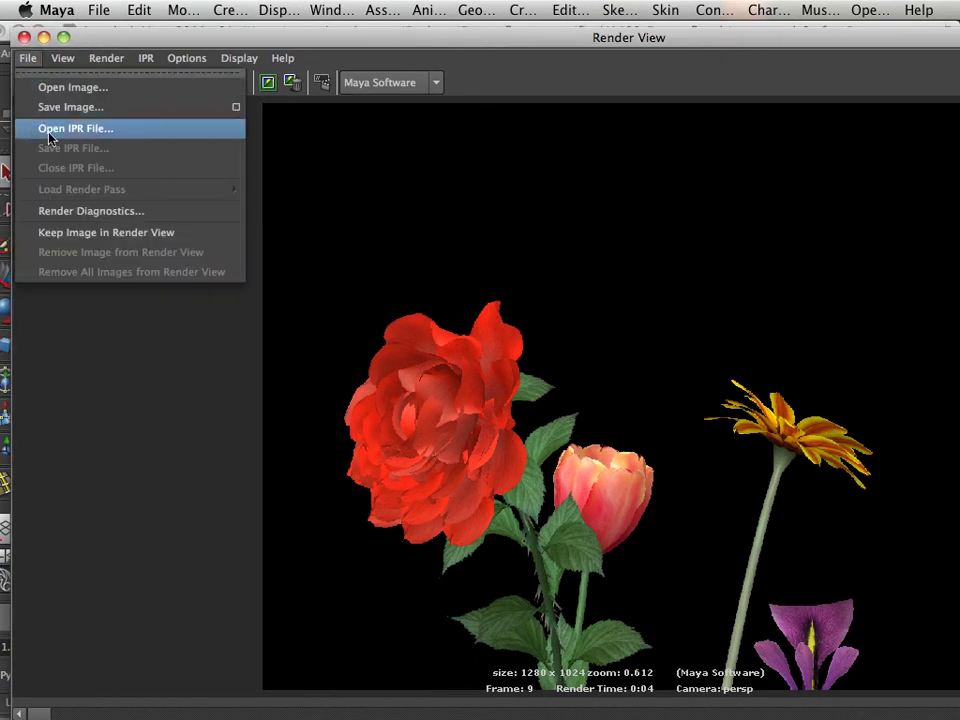
click(65, 110)
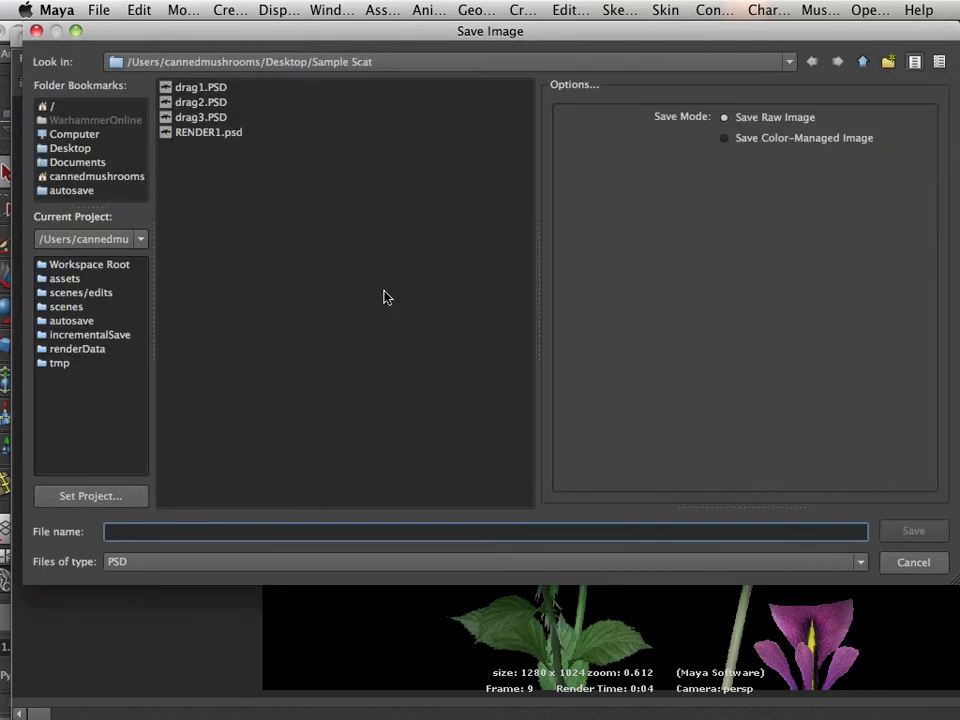
click(210, 132)
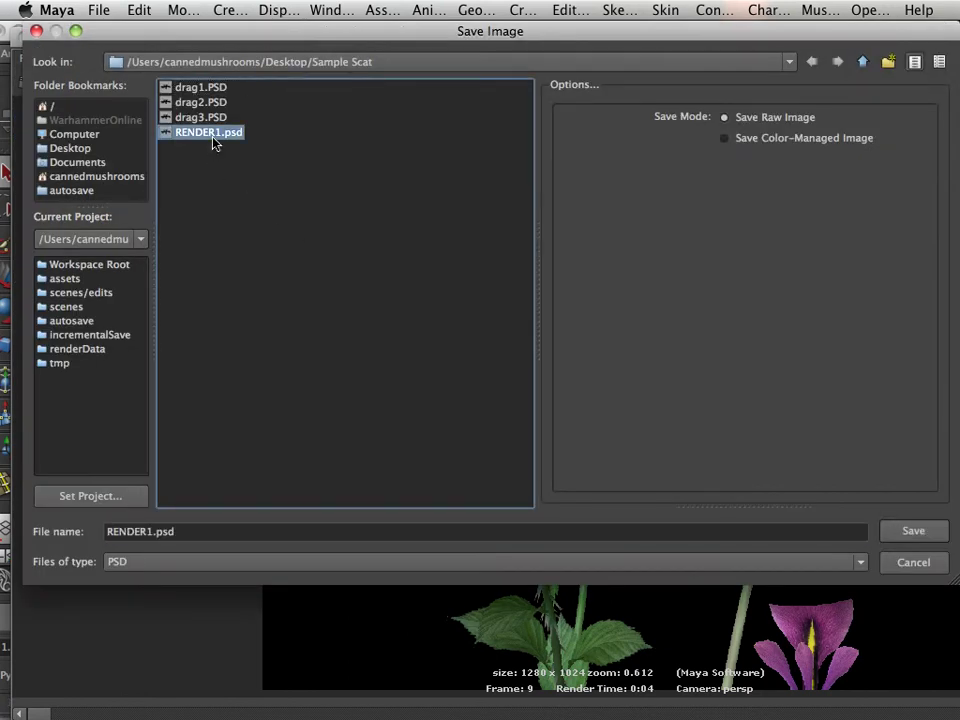
click(153, 531)
key(BackSpace)
text(2)
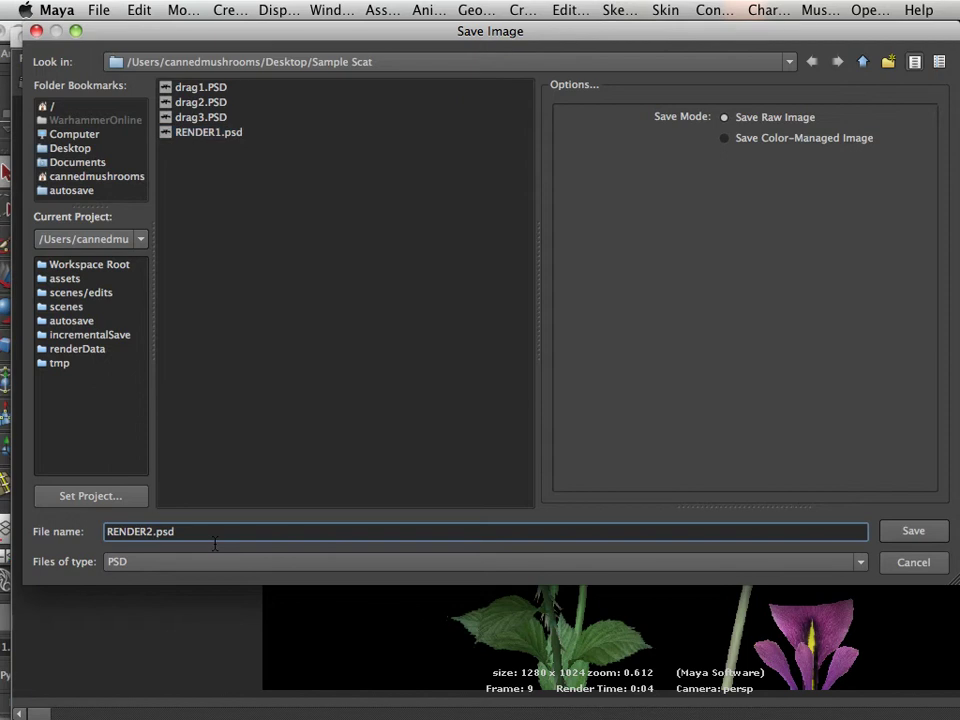
key(Return)
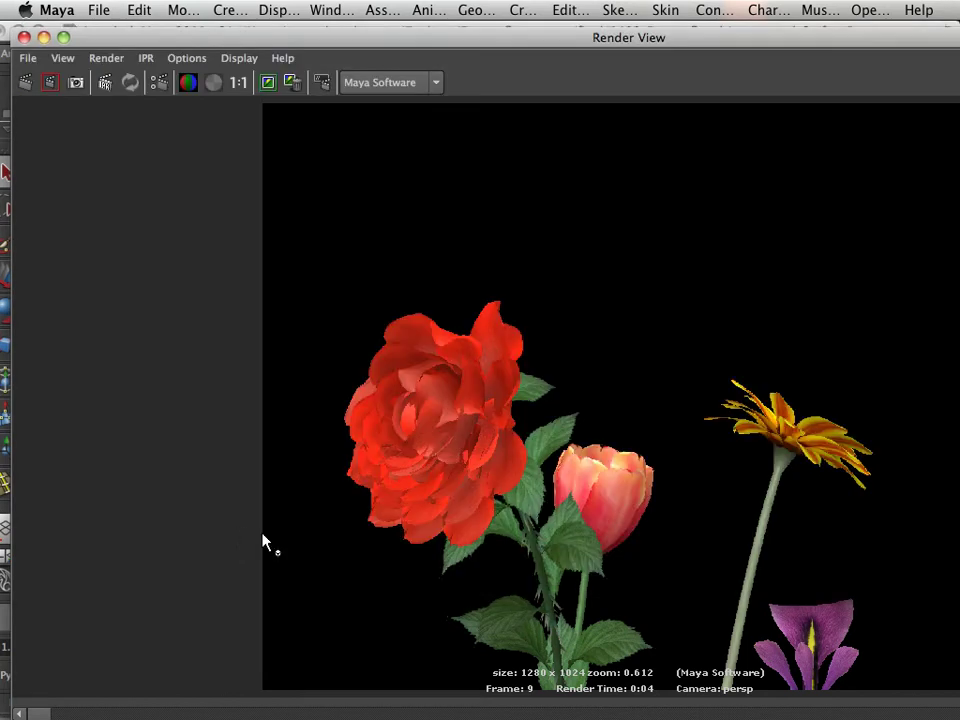
Switch to Photoshop and open RENDER2.psd and RENDER1.psd together.
mouse_move(282, 712)
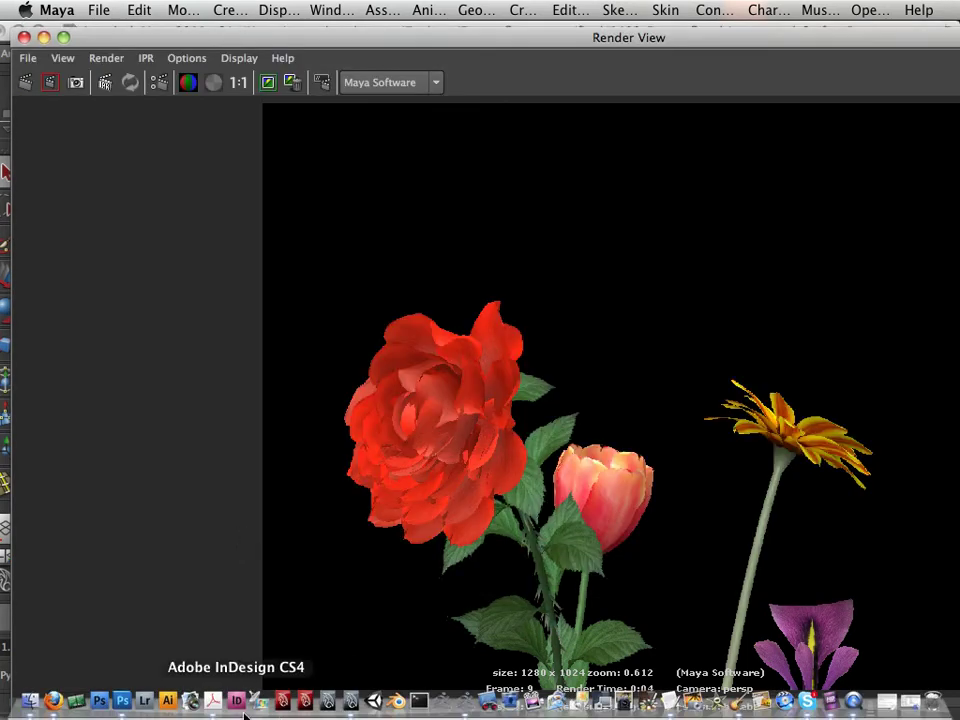
click(122, 702)
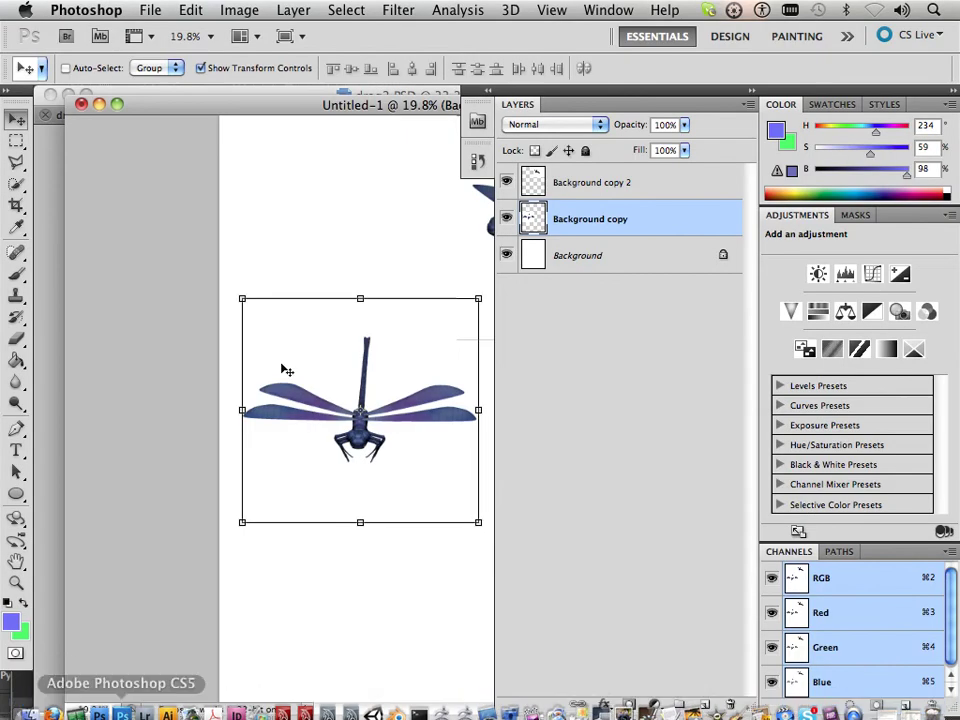
click(153, 12)
click(135, 50)
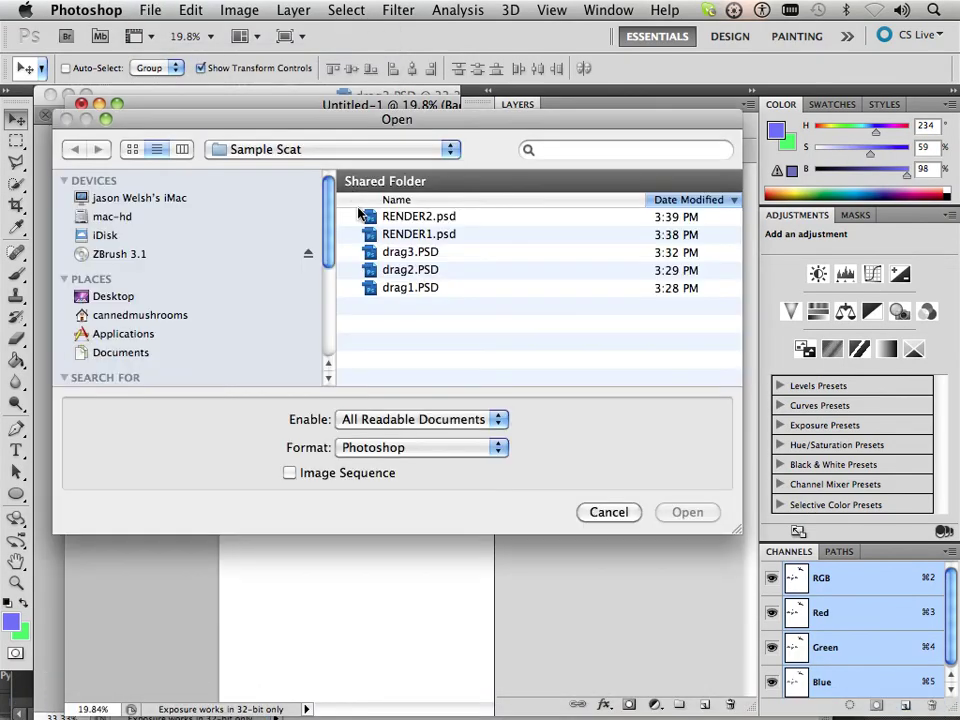
click(423, 217)
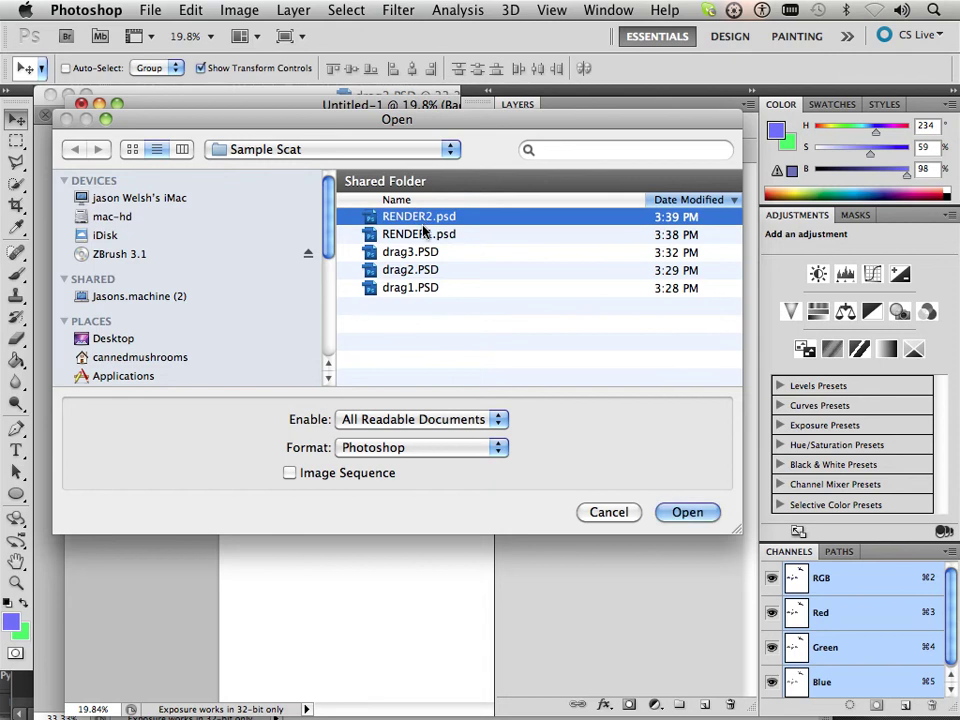
shift+click(423, 234)
click(687, 512)
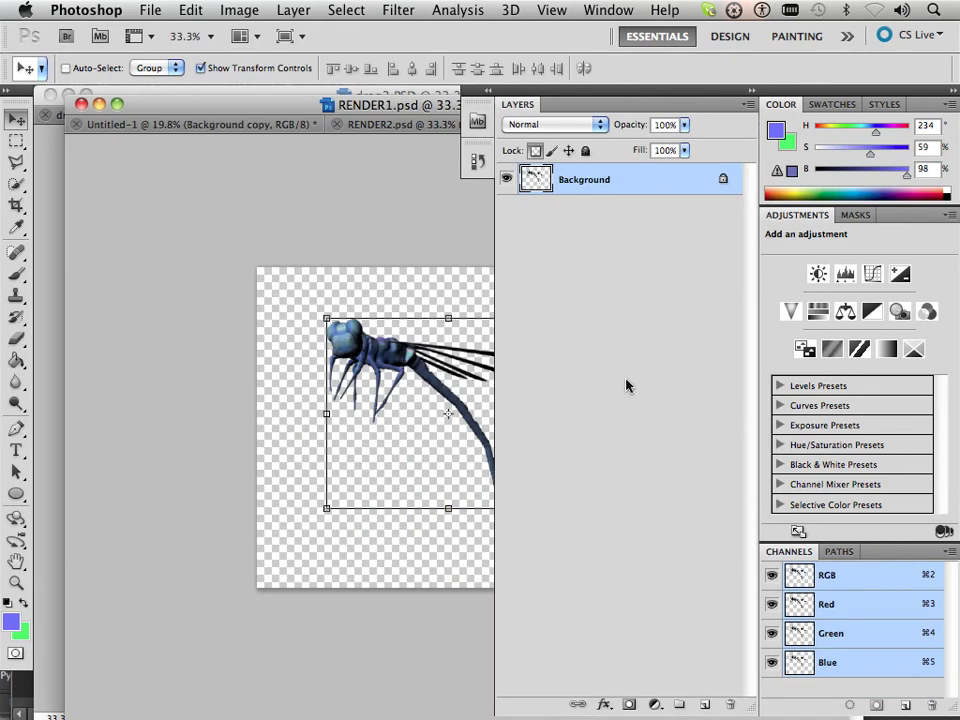
Duplicate RENDER1's dragonfly Background layer into RENDER2.psd, then move the RENDER1 window aside.
right_click(636, 188)
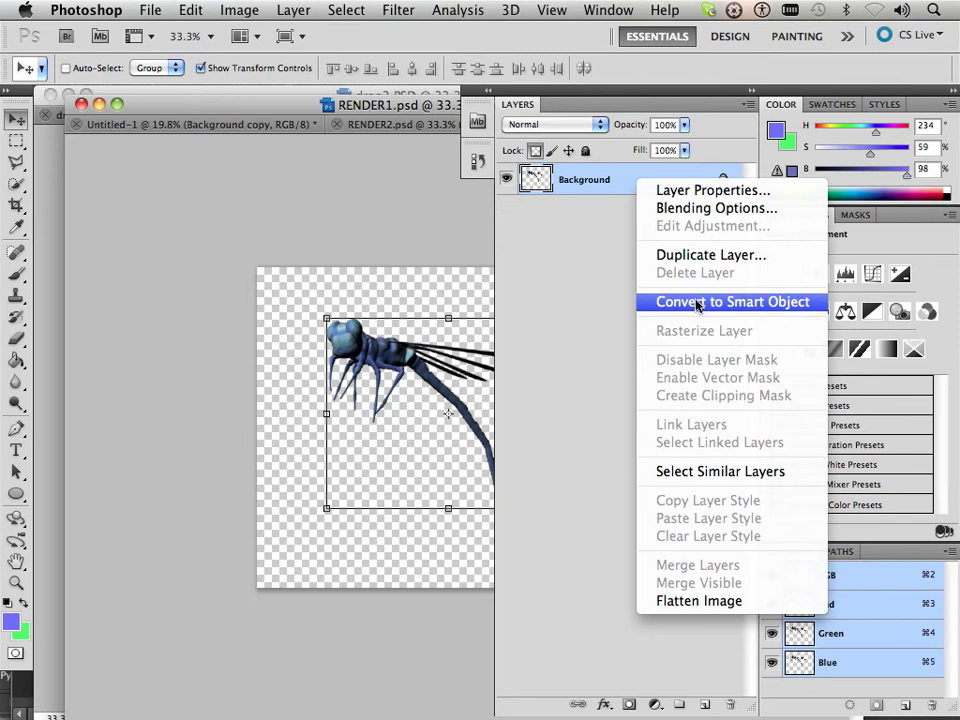
click(706, 255)
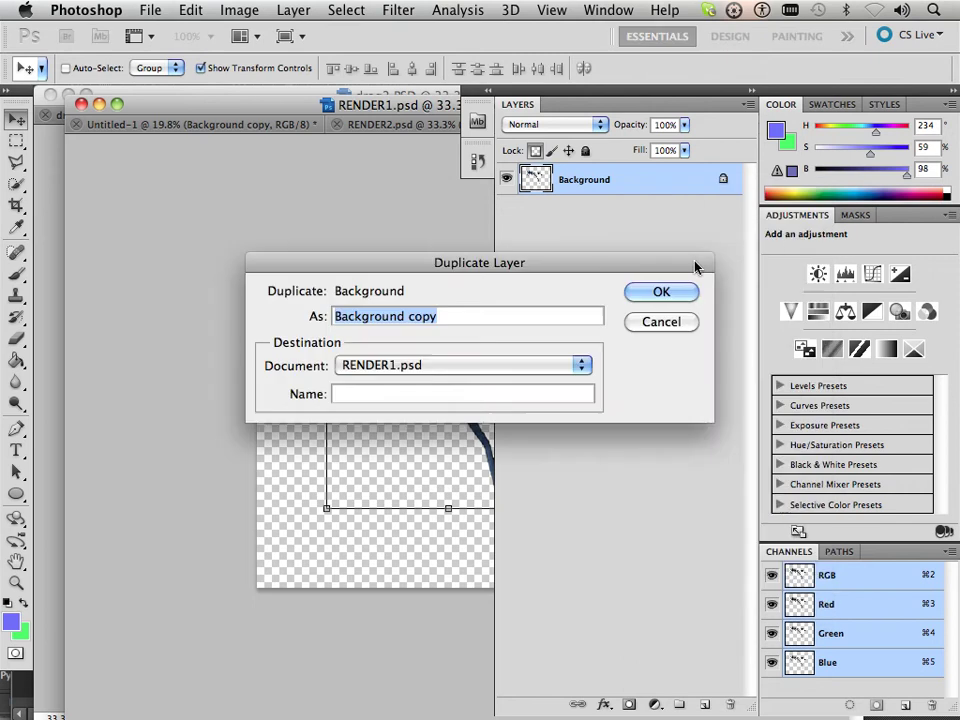
click(574, 365)
click(551, 348)
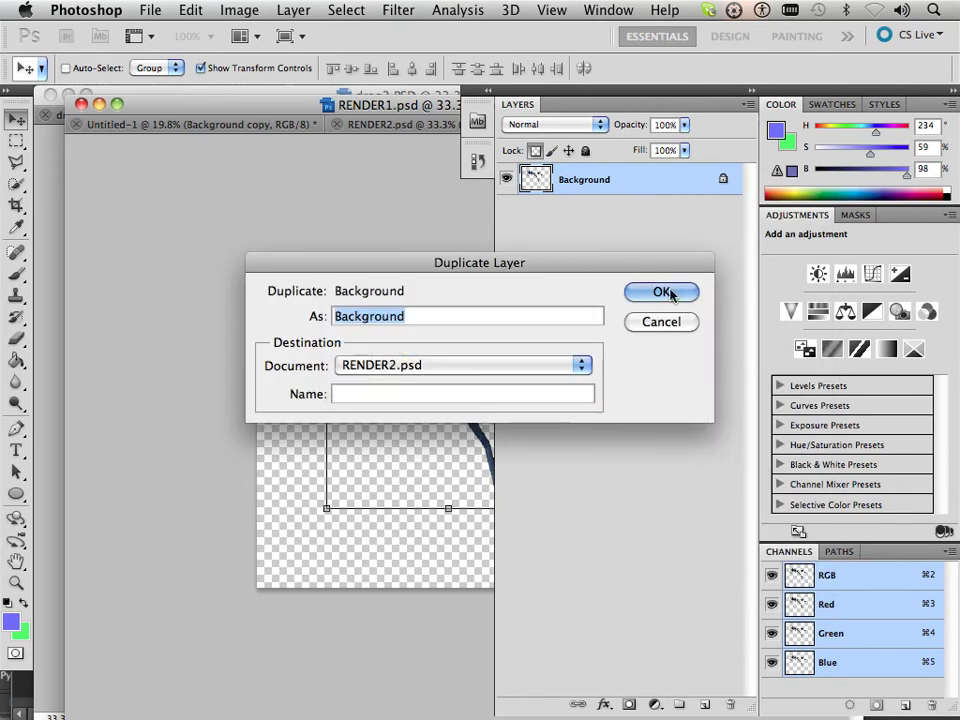
key(Return)
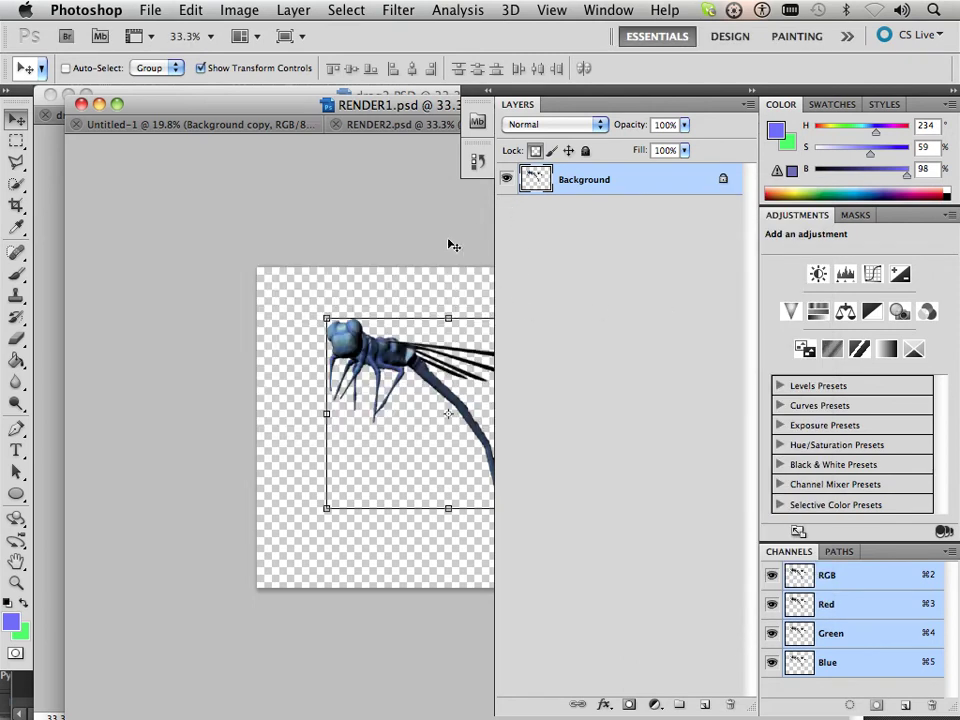
drag(375, 104, 255, 186)
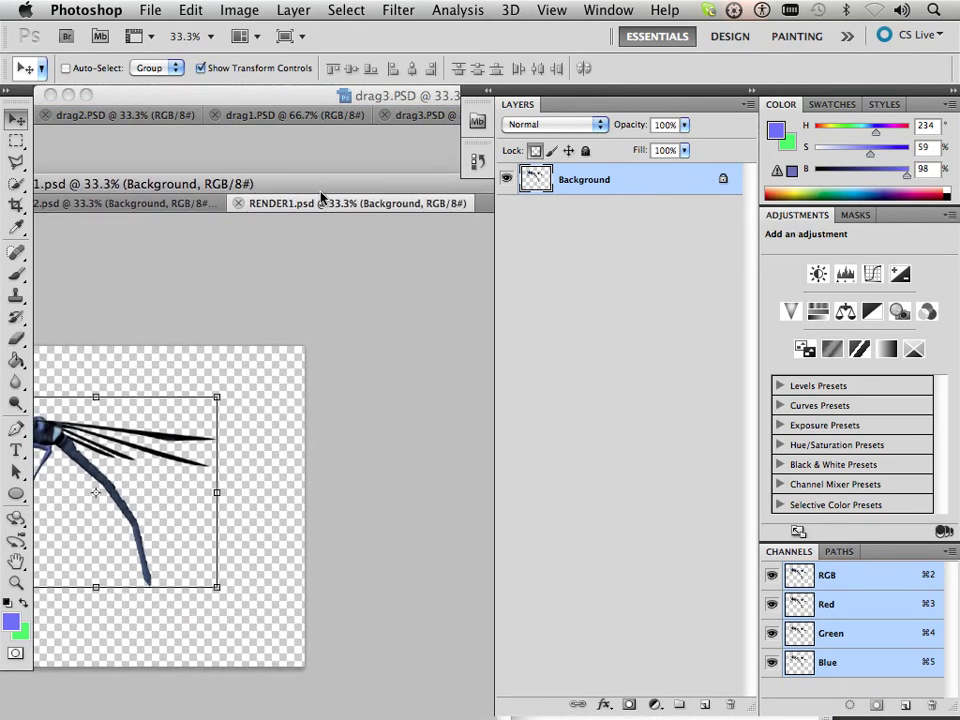
drag(405, 195, 411, 227)
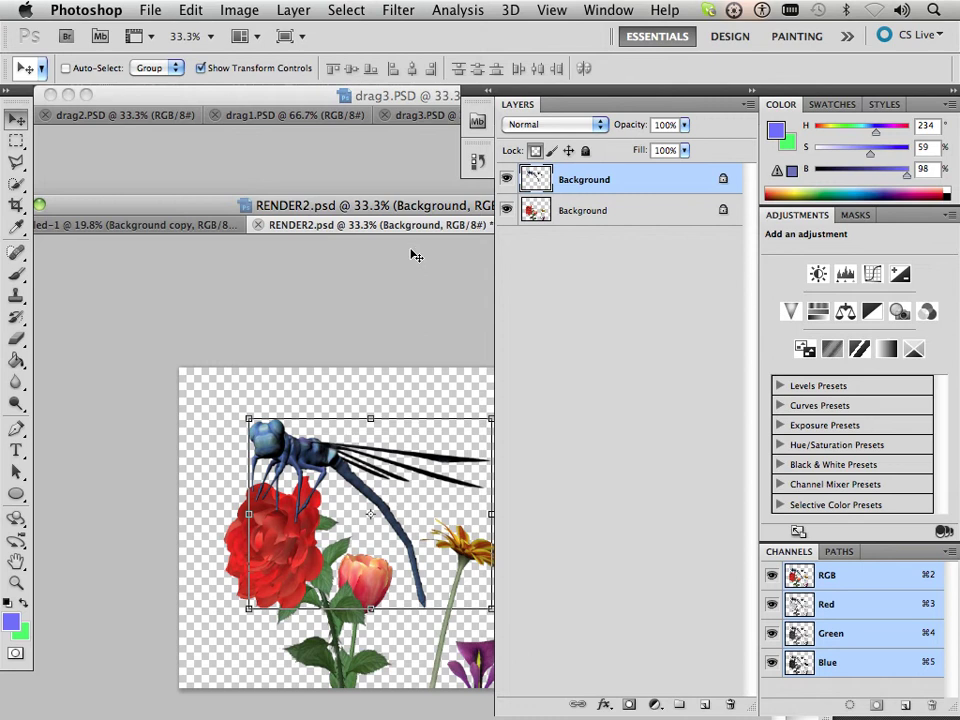
Zoom in on the rose, size down the Eraser brush, test a leg stroke, and set Flow to 100%.
key(super+plus)
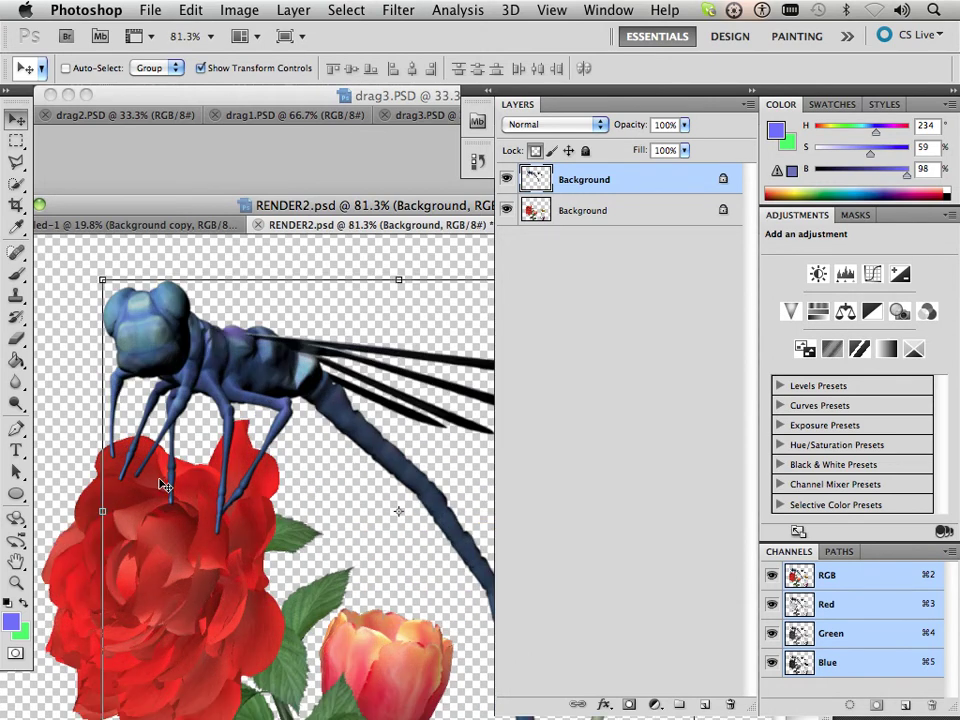
click(16, 338)
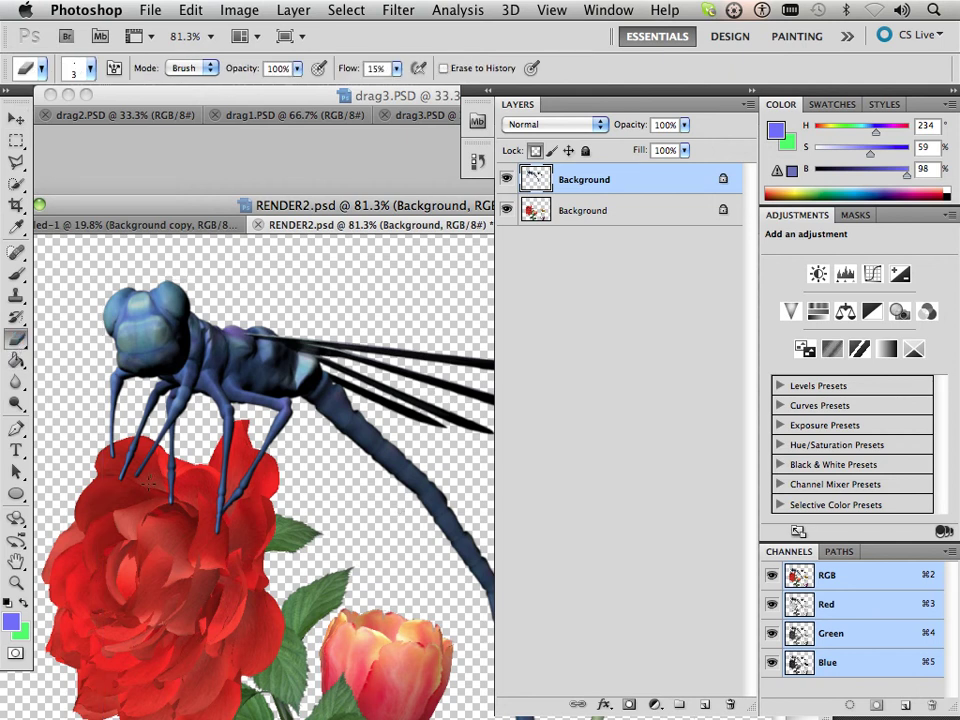
key(bracketright)
key(bracketright)
key(bracketright)
key(bracketright)
key(bracketright)
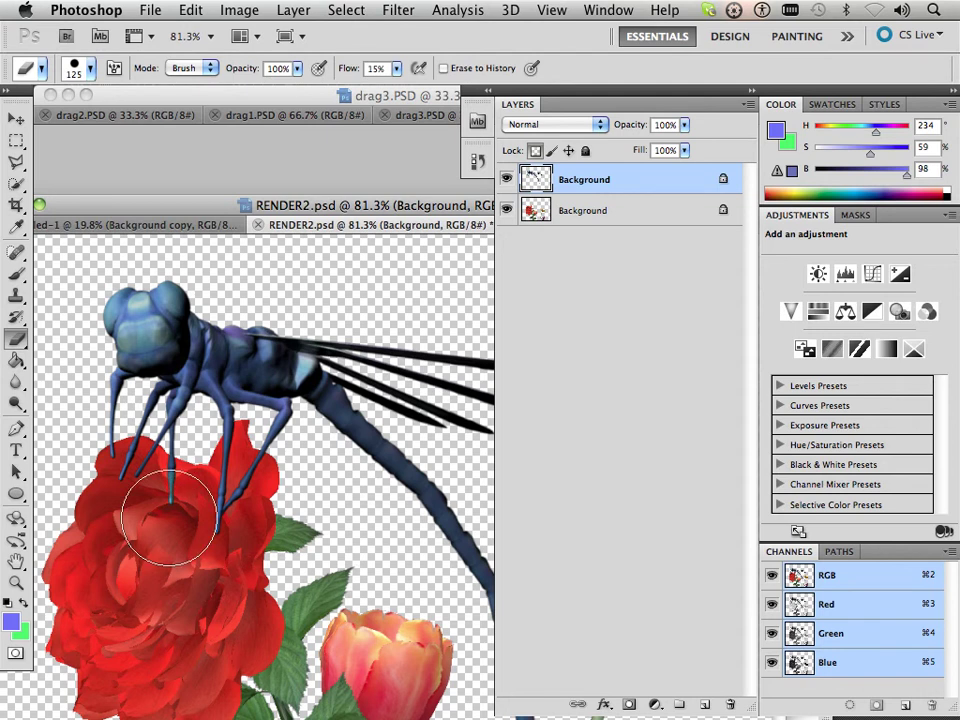
key(bracketleft)
key(bracketleft)
key(bracketleft)
key(bracketleft)
key(bracketleft)
key(bracketleft)
key(bracketleft)
key(bracketleft)
key(bracketleft)
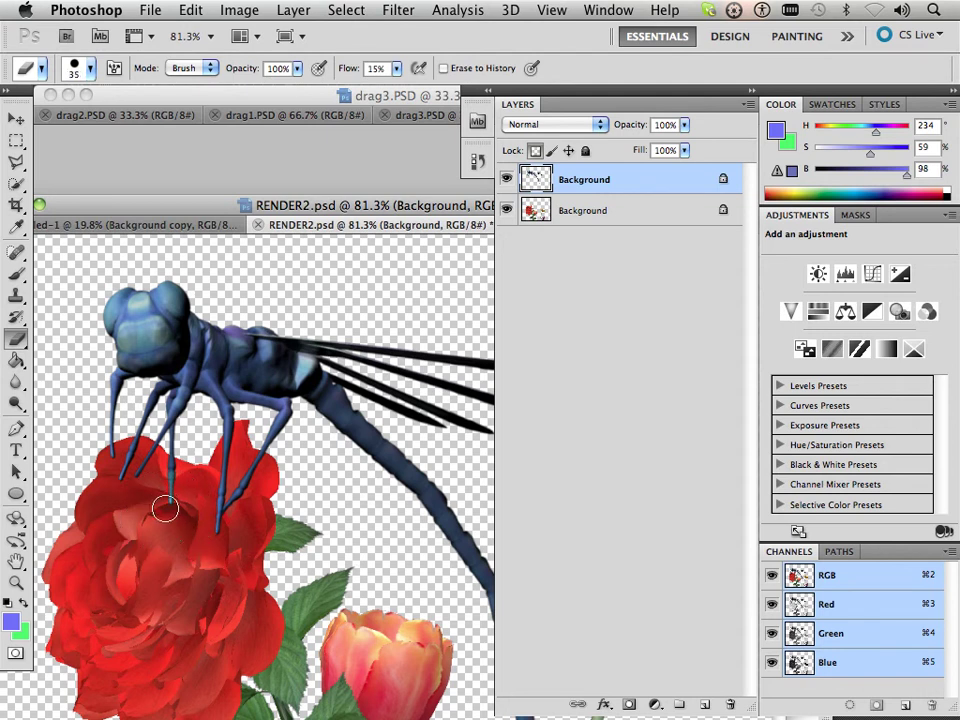
key(bracketleft)
drag(171, 500, 166, 489)
key(super+z)
click(399, 75)
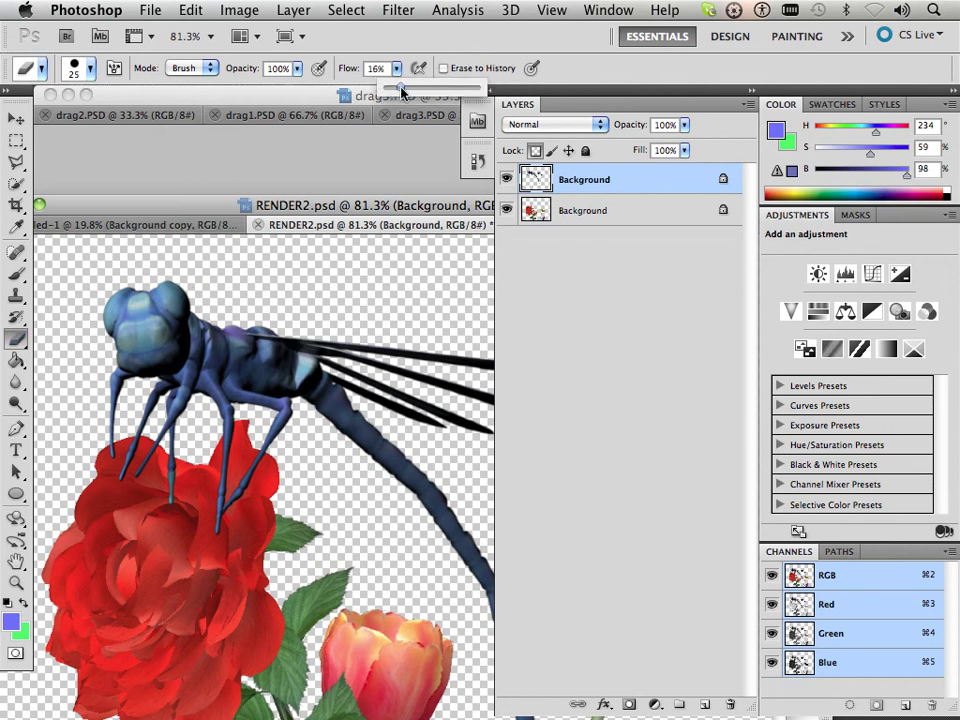
drag(403, 89, 504, 118)
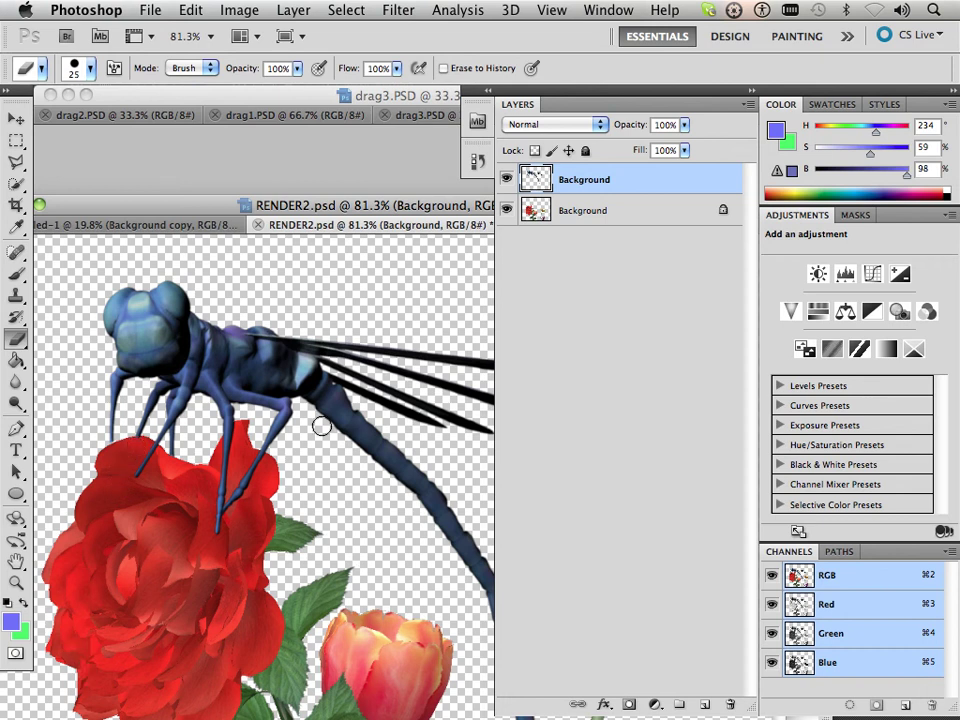
Select the whole RENDER2 image and Copy Merged.
alt+scroll(333, 420, down, 10)
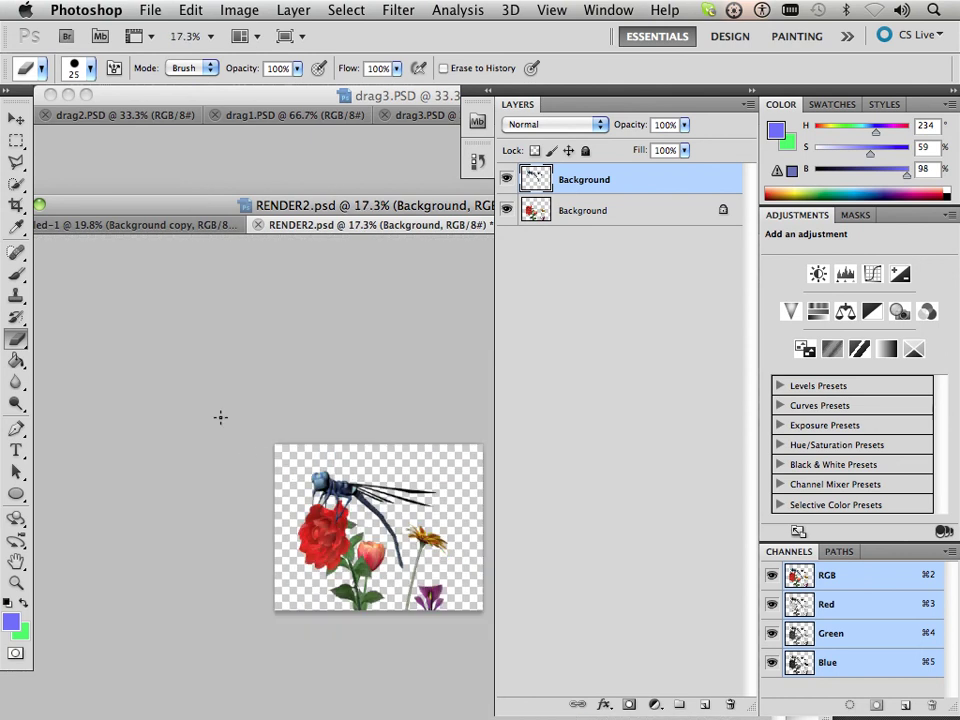
click(17, 140)
drag(164, 336, 563, 651)
click(189, 10)
click(237, 180)
Paste the merged dragonfly-on-rose composite into the Untitled-1 scatter sheet.
drag(278, 197, 72, 201)
mouse_move(260, 204)
mouse_down()
mouse_move(250, 200)
mouse_move(264, 229)
mouse_up()
click(264, 231)
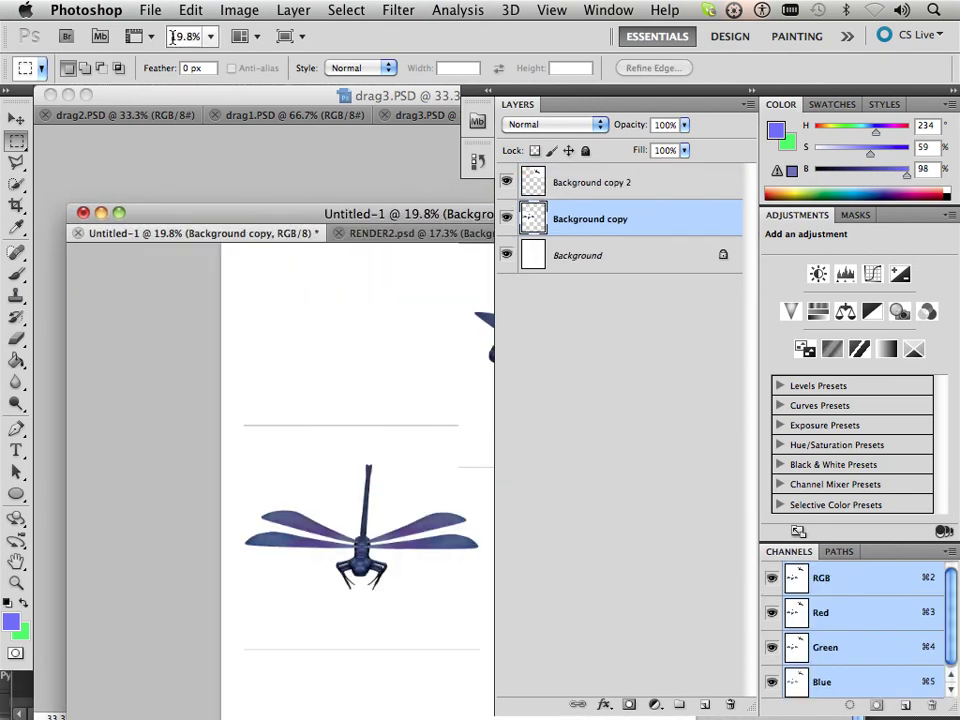
click(190, 10)
click(231, 191)
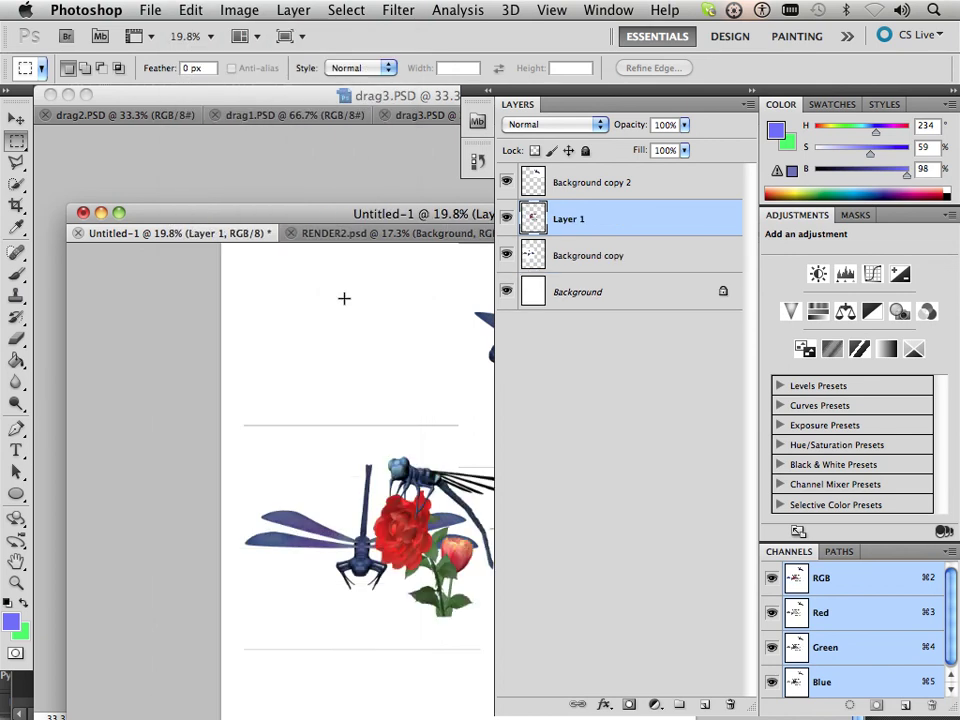
Position the composite and move the front-view dragonfly to the top left.
click(16, 118)
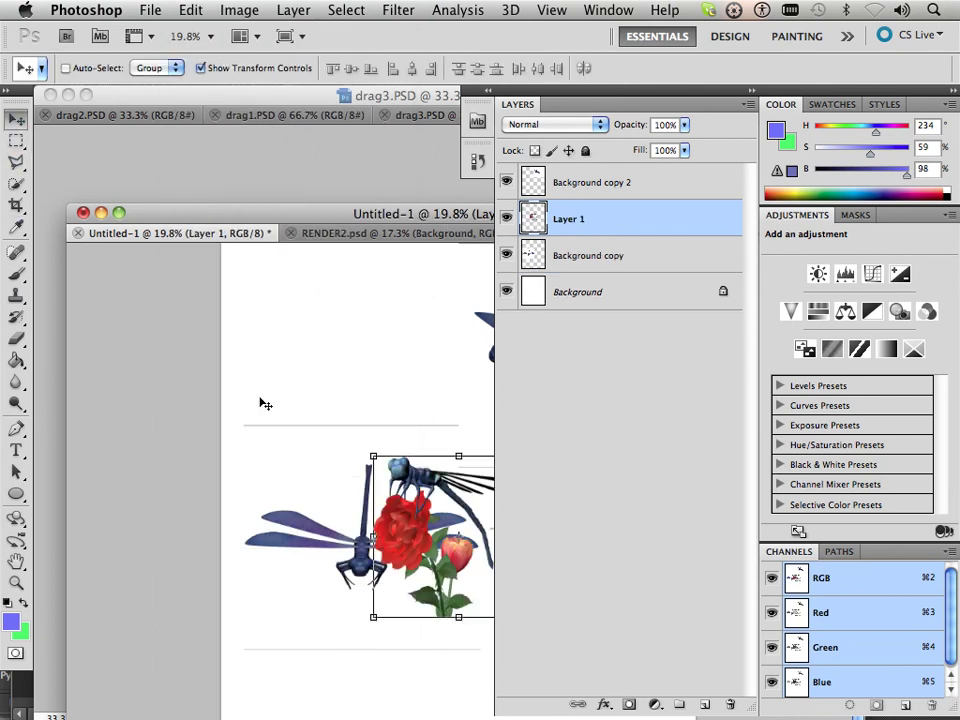
drag(428, 519, 397, 553)
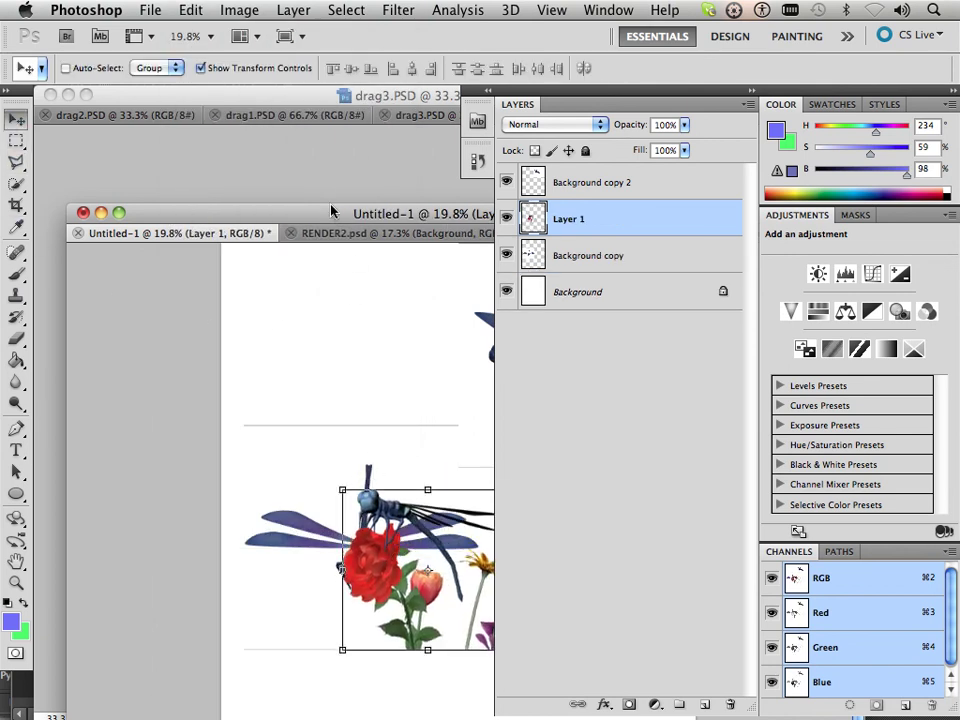
drag(318, 216, 86, 69)
drag(297, 446, 425, 462)
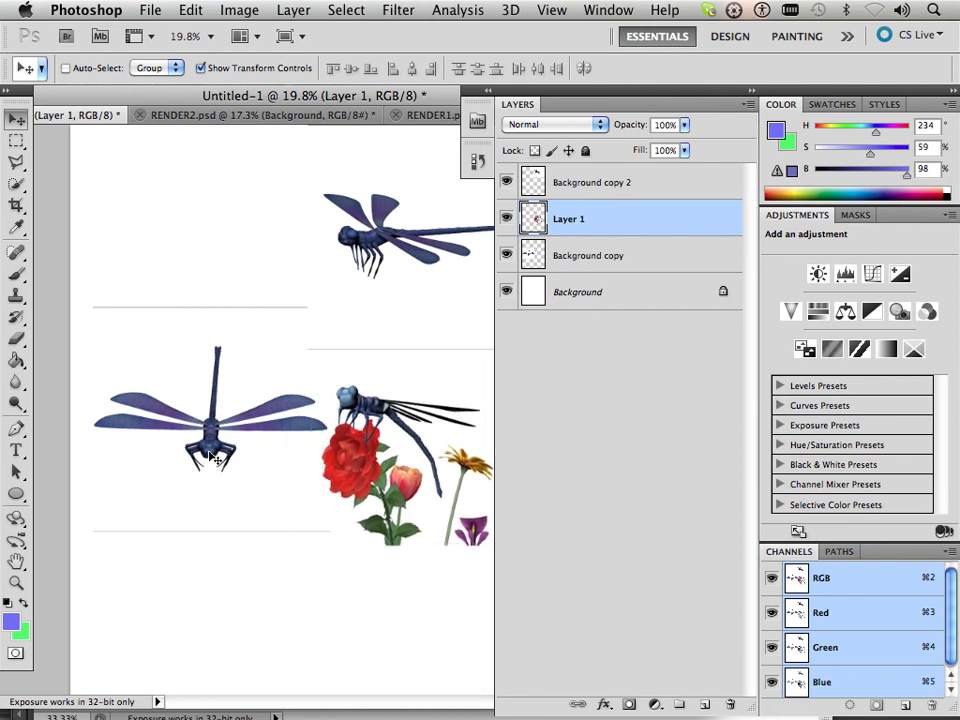
click(550, 258)
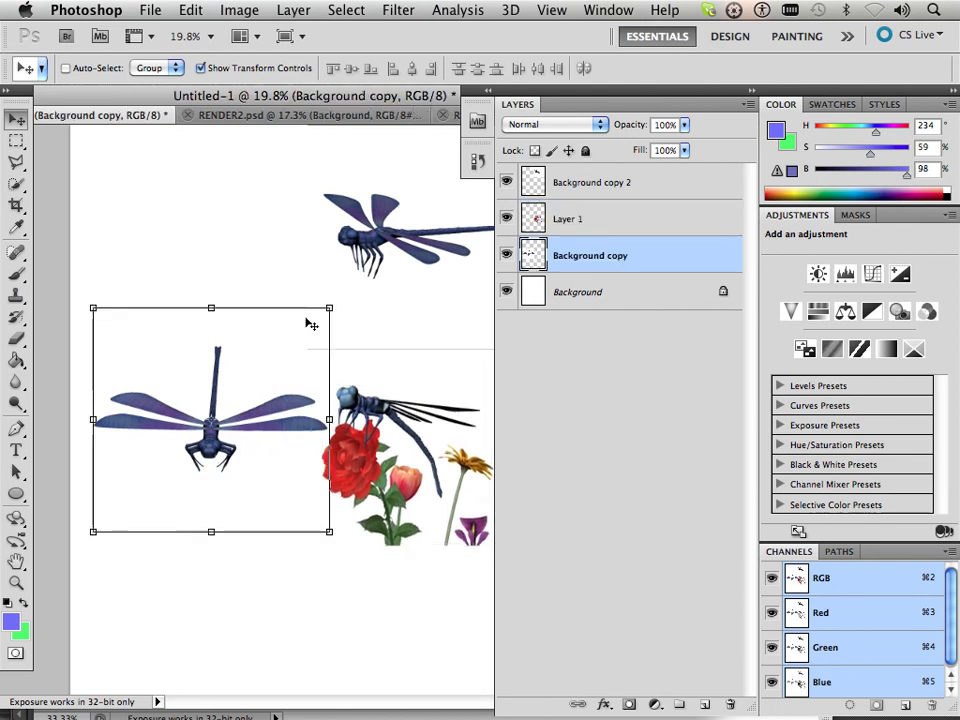
drag(225, 369, 164, 228)
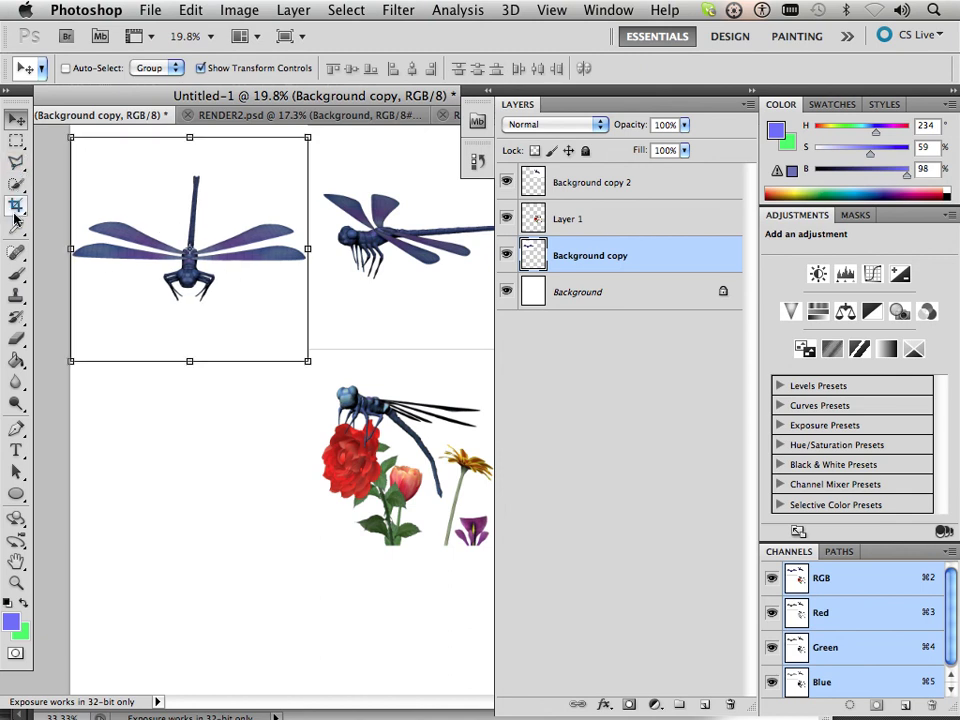